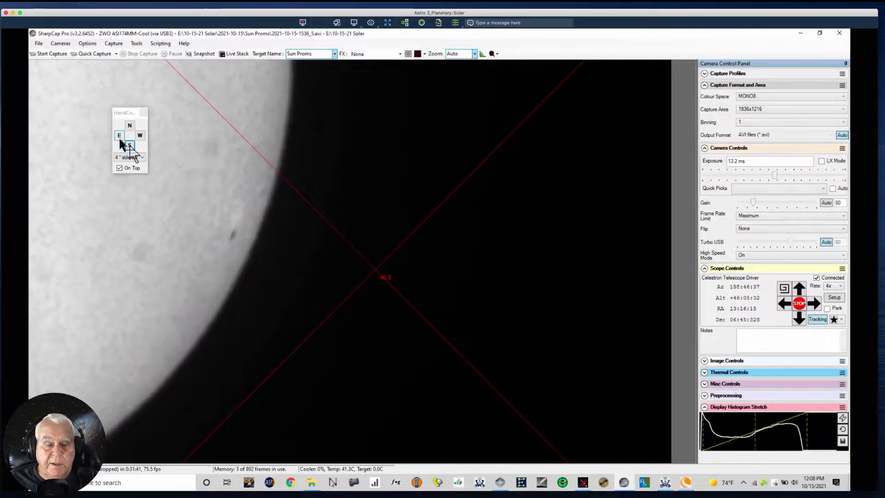
- Set the hand controller's slew rate to 8 * sidereal and nudge the mount north
{"action": "left_click", "coordinate": [140, 158]}
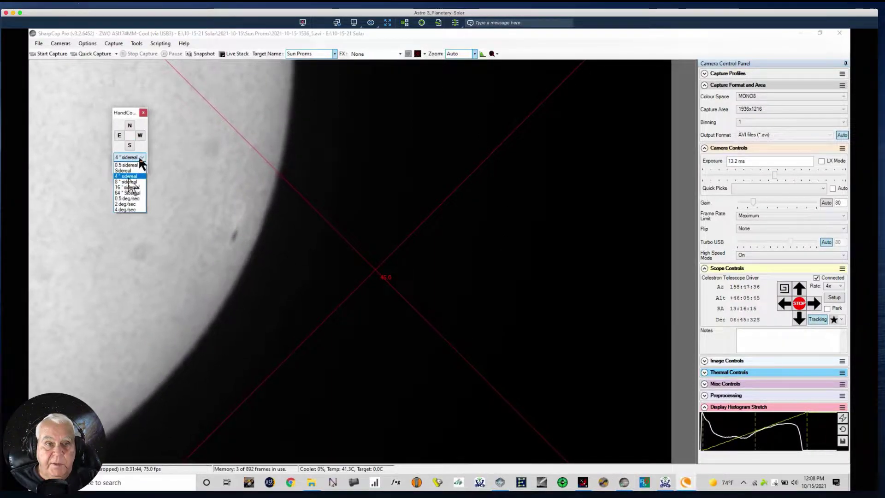
{"action": "left_click", "coordinate": [128, 182]}
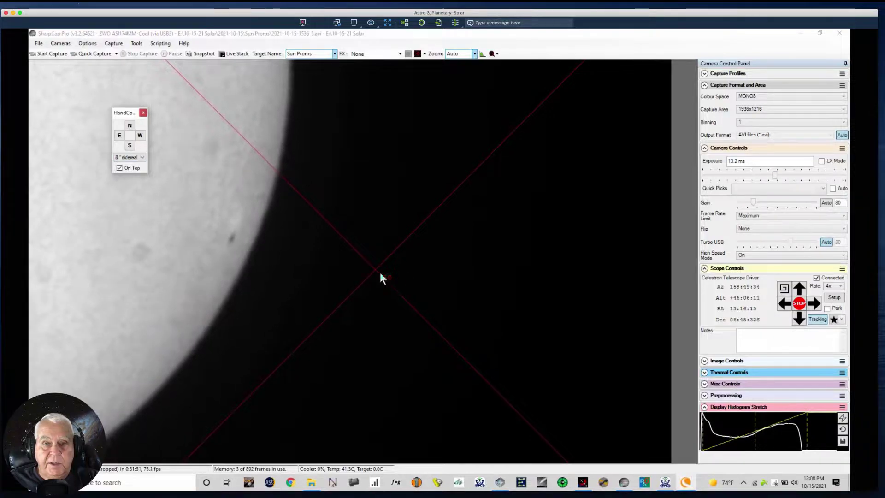
{"action": "left_click", "coordinate": [128, 128]}
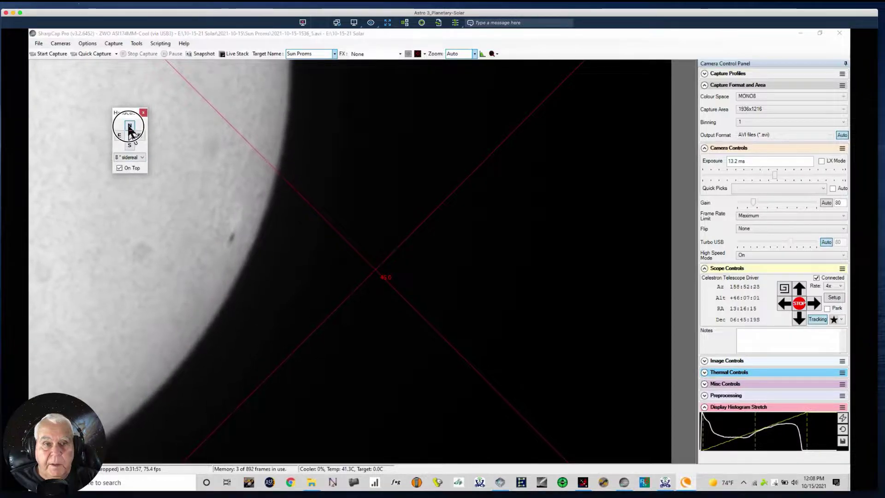
{"action": "left_click", "coordinate": [129, 127]}
{"action": "left_click", "coordinate": [129, 128]}
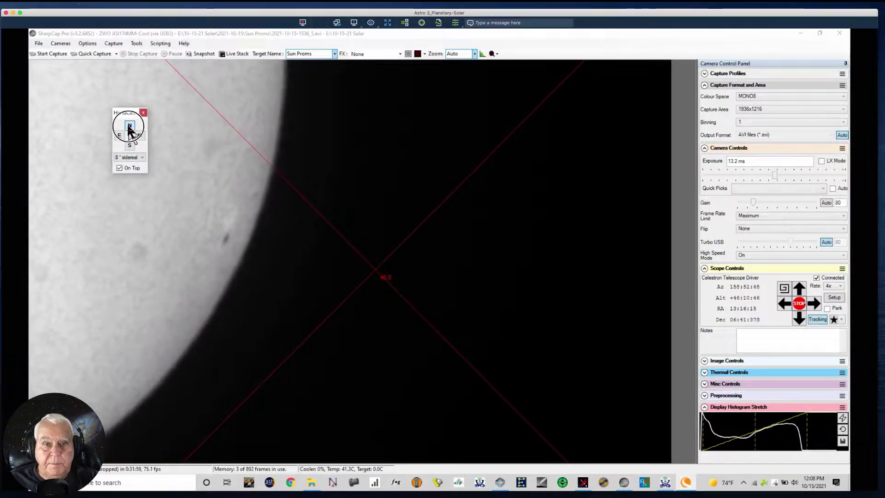
- Slew the mount south, west, north and east to bring the small sunspot by the solar limb close to the crosshair centre
{"action": "left_click", "coordinate": [130, 146]}
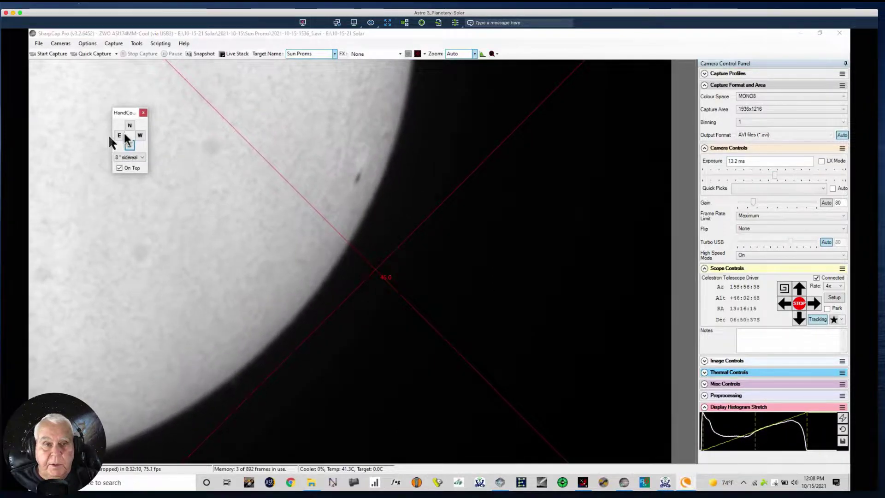
{"action": "left_click", "coordinate": [140, 135]}
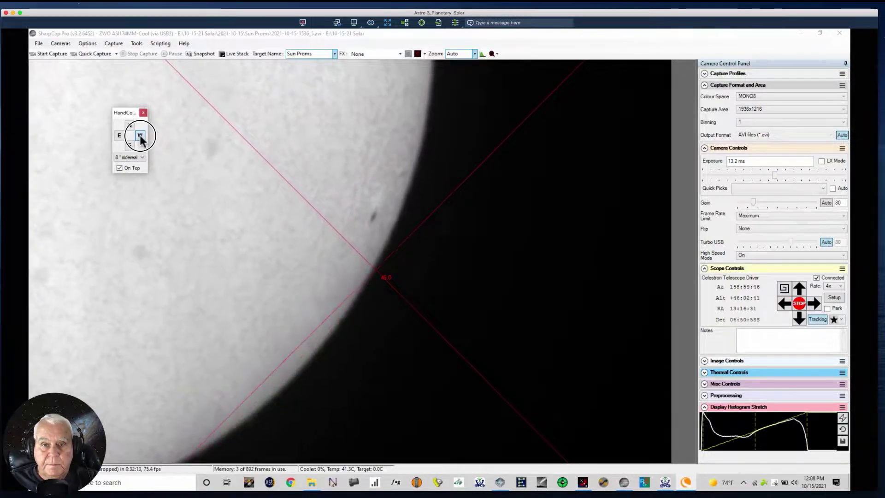
{"action": "left_click", "coordinate": [140, 134]}
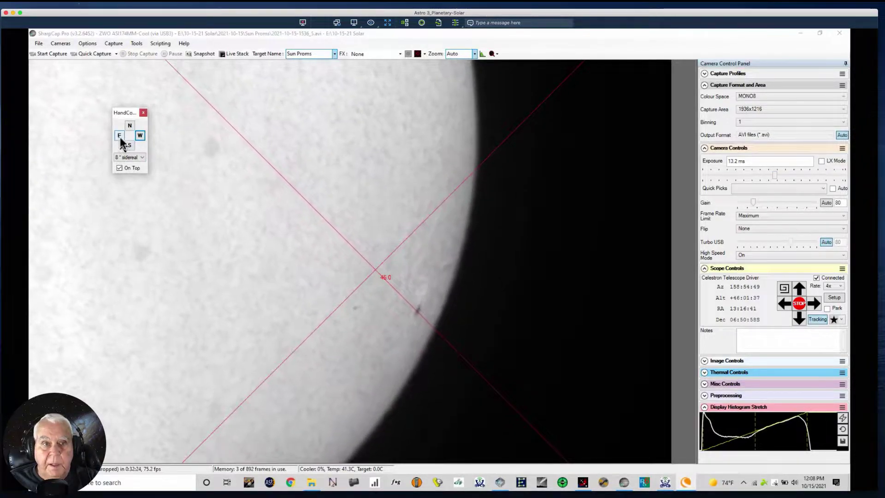
{"action": "left_click", "coordinate": [130, 126]}
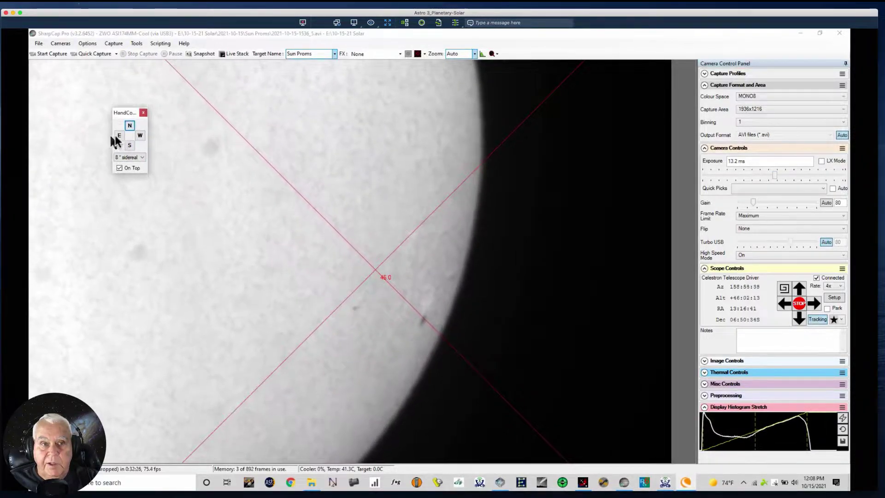
{"action": "left_click", "coordinate": [119, 136]}
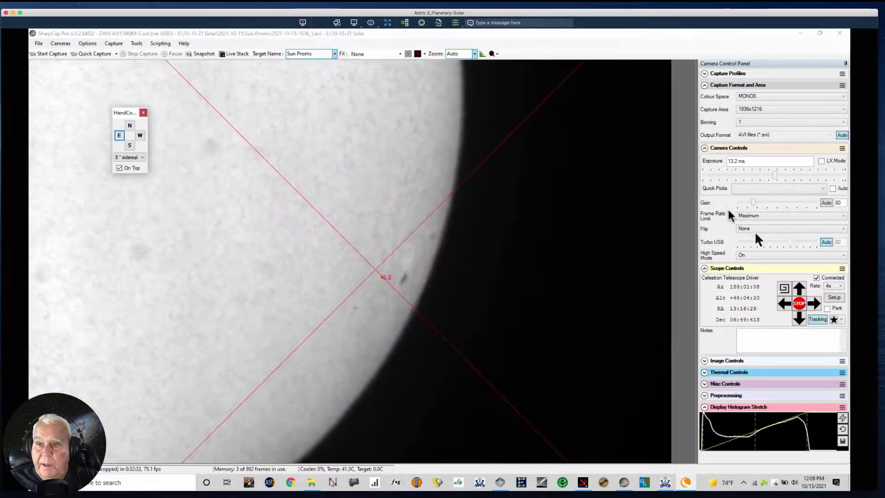
- Try a camera gain of 225, reduce the exposure to 8.30 ms and settle on a gain of 113
{"action": "left_click", "coordinate": [774, 173]}
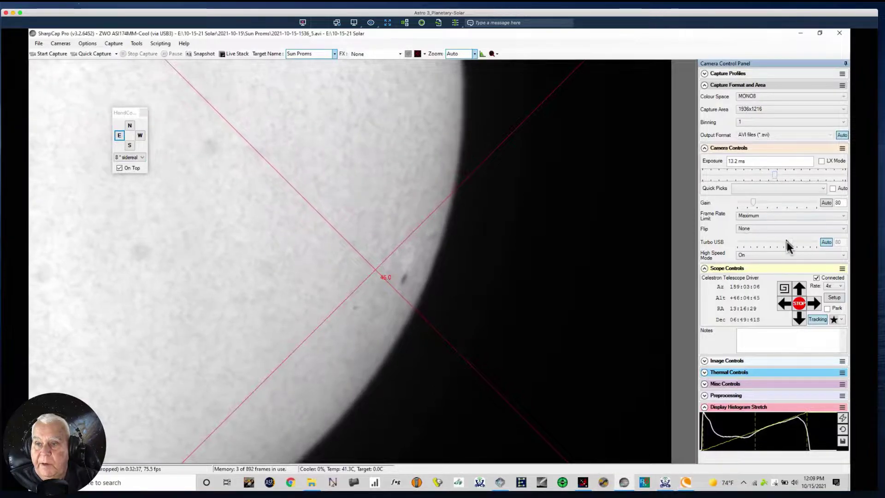
{"action": "left_click_drag", "start_coordinate": [755, 201], "coordinate": [783, 207]}
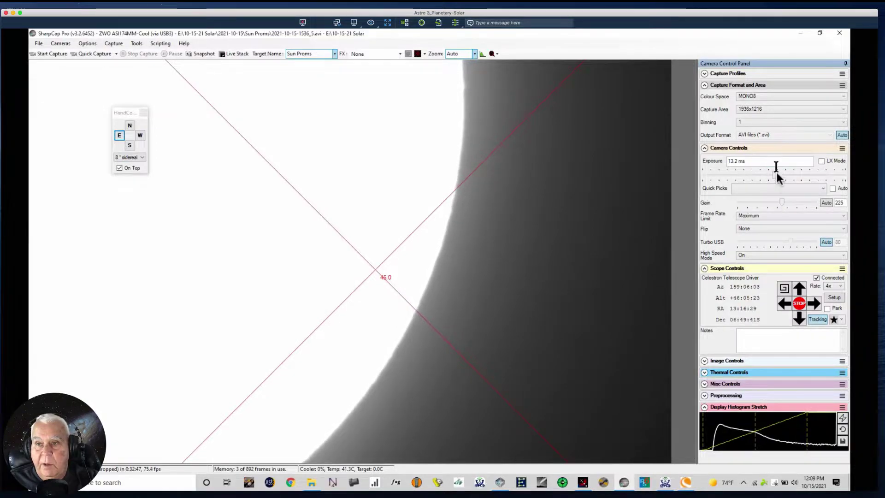
{"action": "mouse_move", "coordinate": [777, 174]}
{"action": "left_mouse_down"}
{"action": "mouse_move", "coordinate": [787, 177]}
{"action": "mouse_move", "coordinate": [771, 177]}
{"action": "left_mouse_up"}
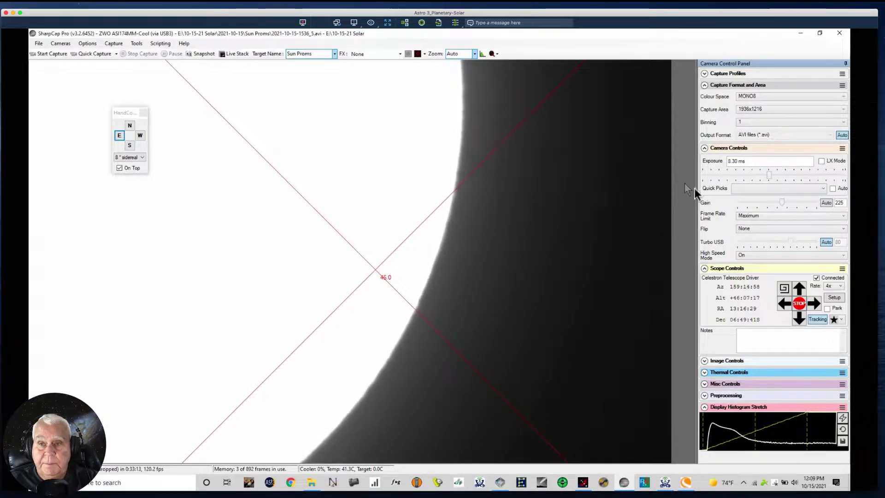
{"action": "left_click_drag", "start_coordinate": [781, 201], "coordinate": [761, 203]}
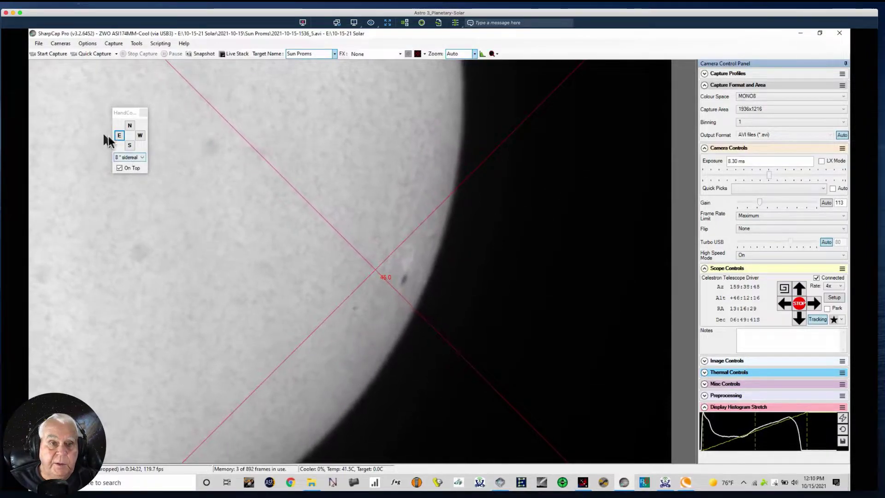
- Raise the slew rate to 16 * sidereal, slew until the solar disc fills the frame, and set the exposure to 6.69 ms
{"action": "left_click", "coordinate": [130, 126]}
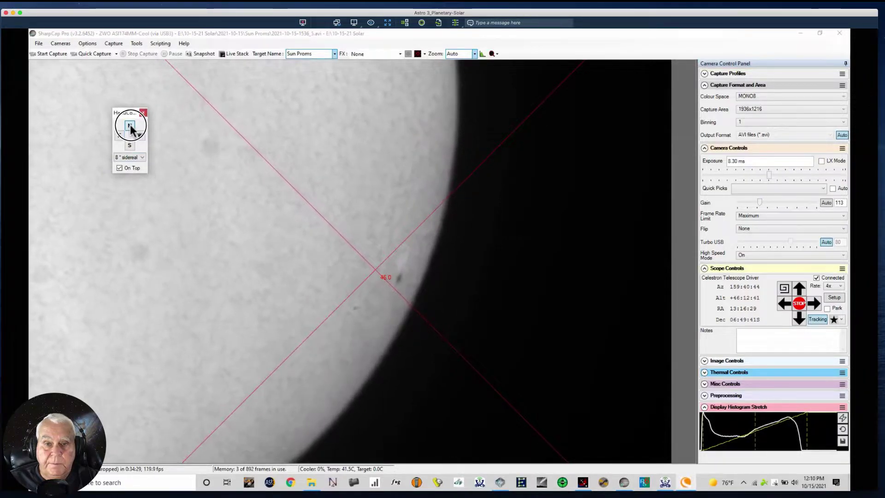
{"action": "left_click", "coordinate": [131, 145]}
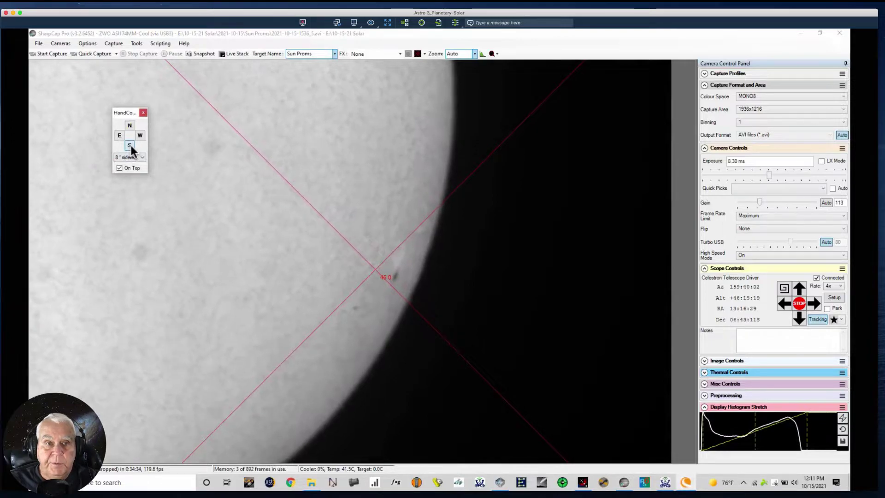
{"action": "left_click", "coordinate": [144, 157]}
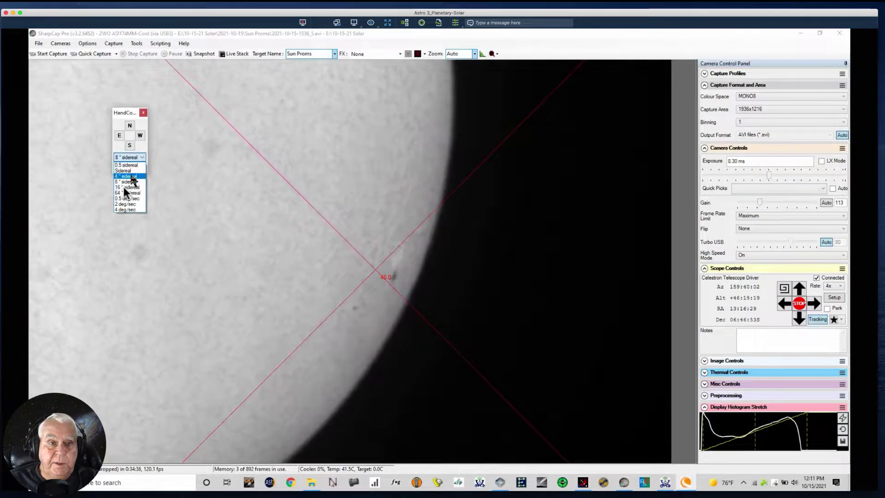
{"action": "left_click", "coordinate": [126, 188]}
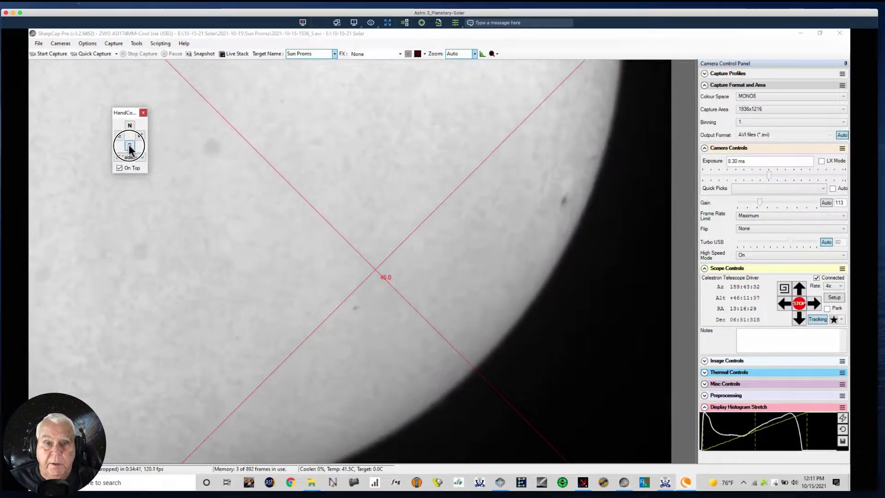
{"action": "left_click", "coordinate": [119, 135]}
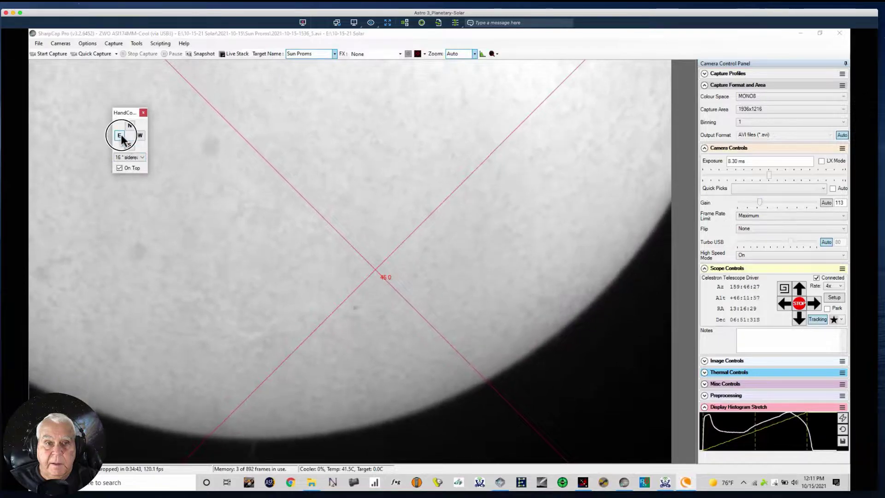
{"action": "left_click", "coordinate": [140, 135]}
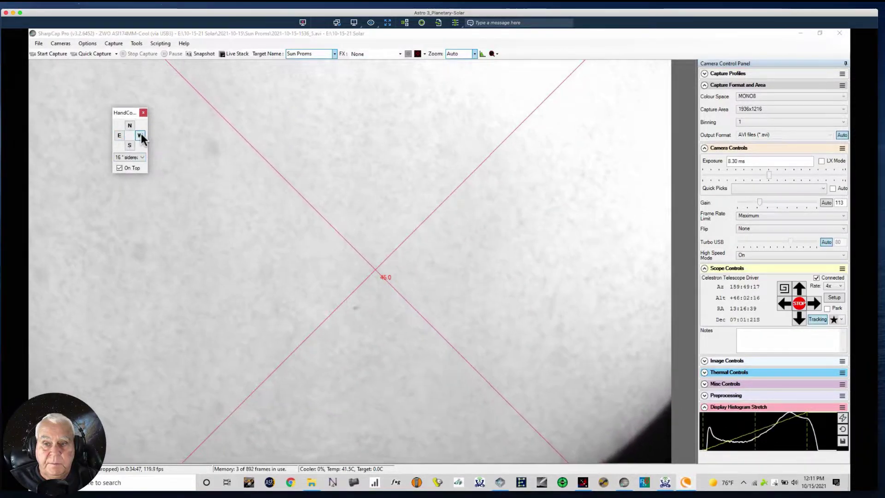
{"action": "left_click", "coordinate": [141, 135]}
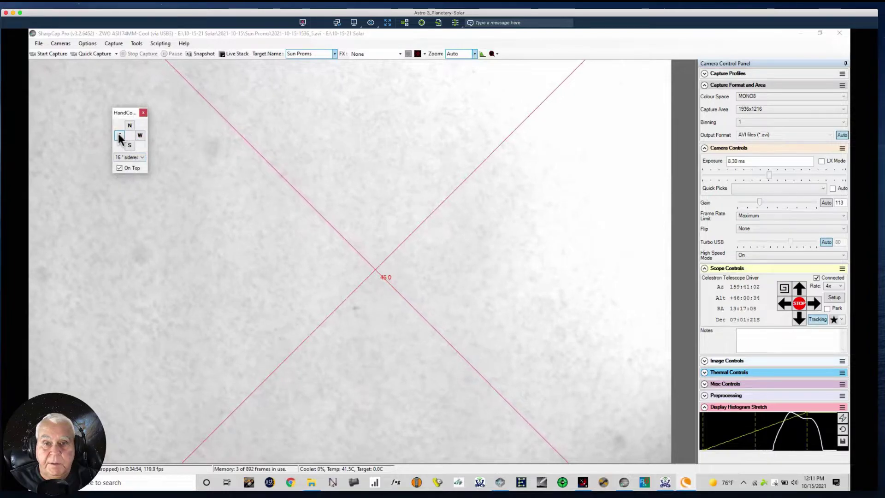
{"action": "left_click", "coordinate": [119, 135]}
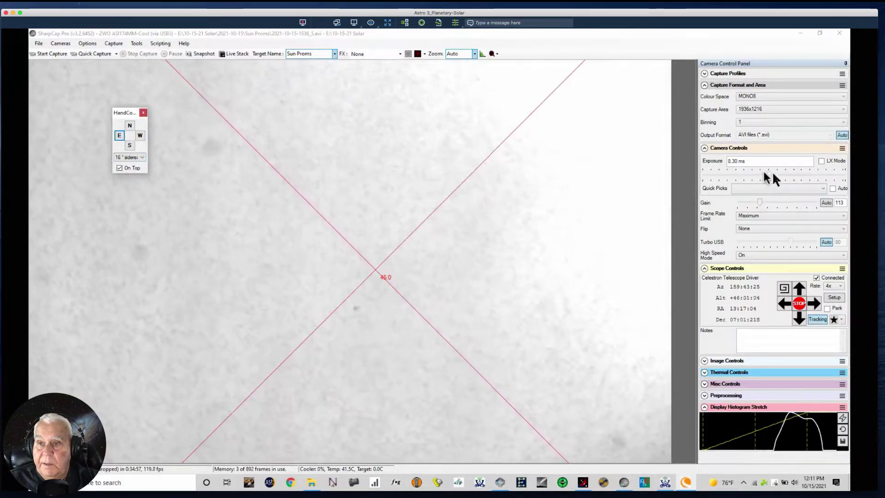
{"action": "left_click_drag", "start_coordinate": [767, 174], "coordinate": [768, 179]}
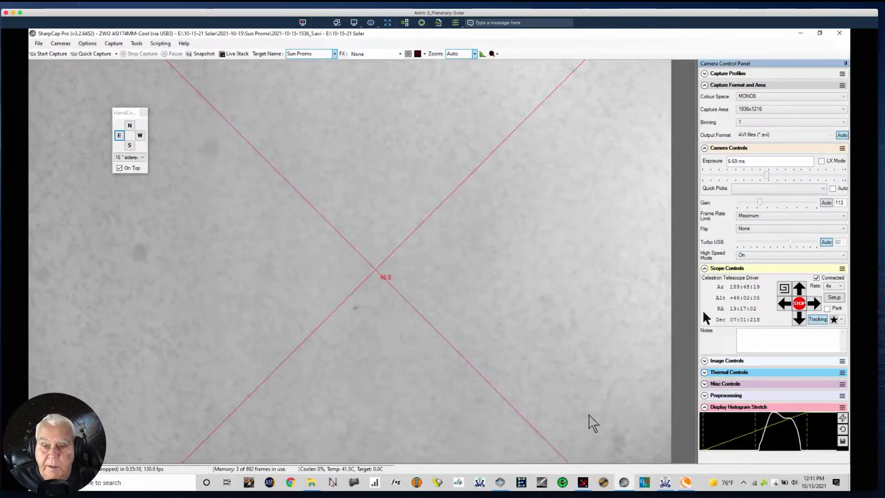
- Switch to the Moonlite Single Focuser, advance it by +1000 steps twice to defocus the Sun, and move its window off the image
{"action": "left_click", "coordinate": [582, 482]}
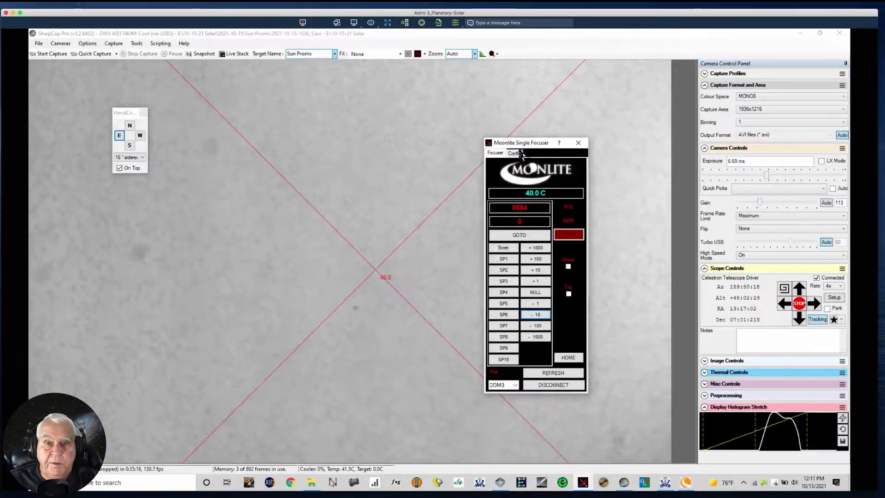
{"action": "left_click_drag", "start_coordinate": [520, 144], "coordinate": [528, 147]}
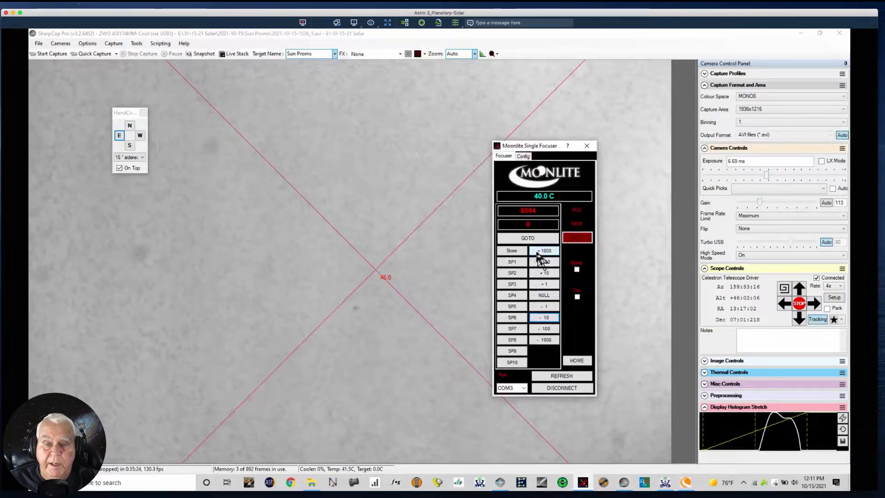
{"action": "left_click", "coordinate": [537, 253]}
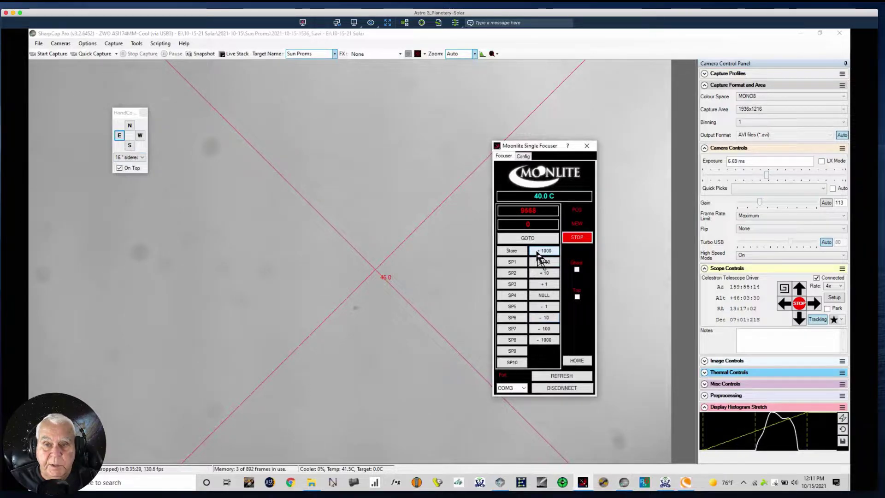
{"action": "left_click", "coordinate": [542, 252]}
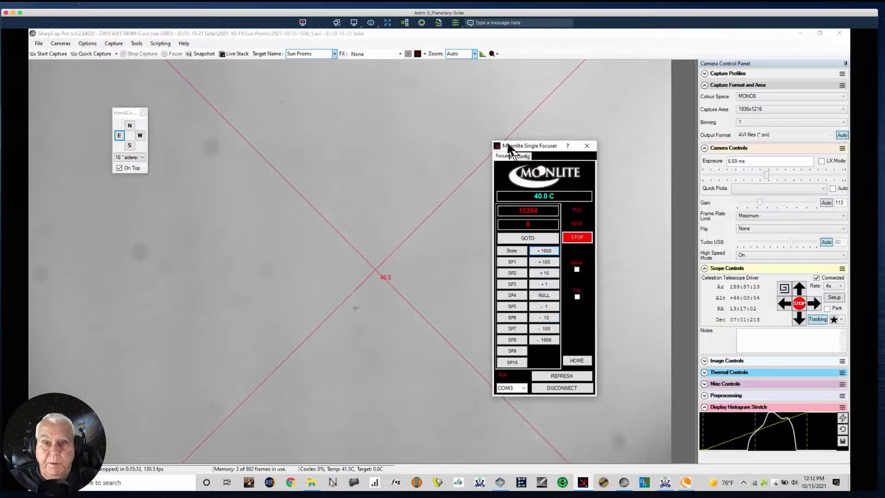
{"action": "left_click_drag", "start_coordinate": [510, 147], "coordinate": [644, 132]}
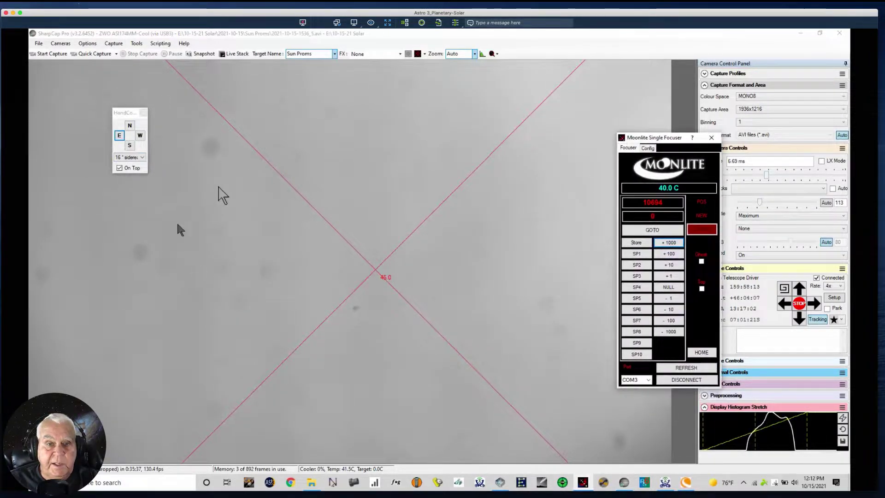
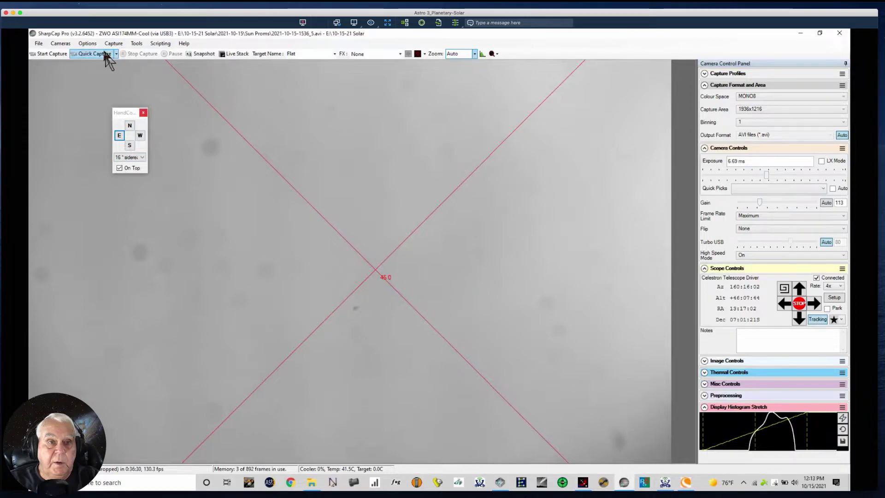
- Record 500-frame quick captures of the defocused solar disc under the target name Flat
{"action": "left_click", "coordinate": [112, 54]}
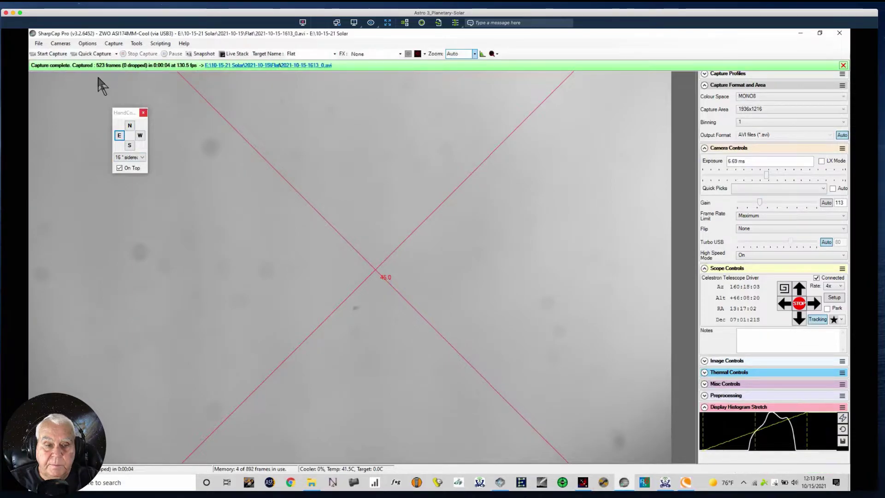
{"action": "left_click", "coordinate": [116, 53]}
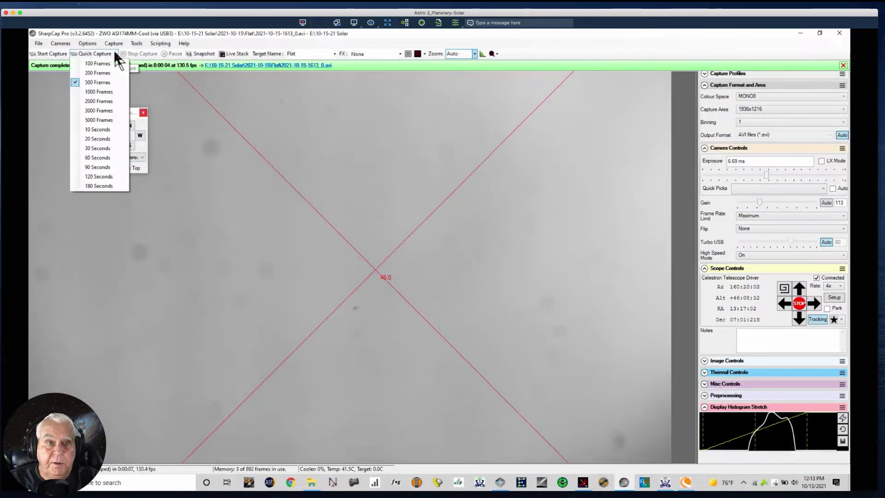
{"action": "left_click", "coordinate": [94, 82]}
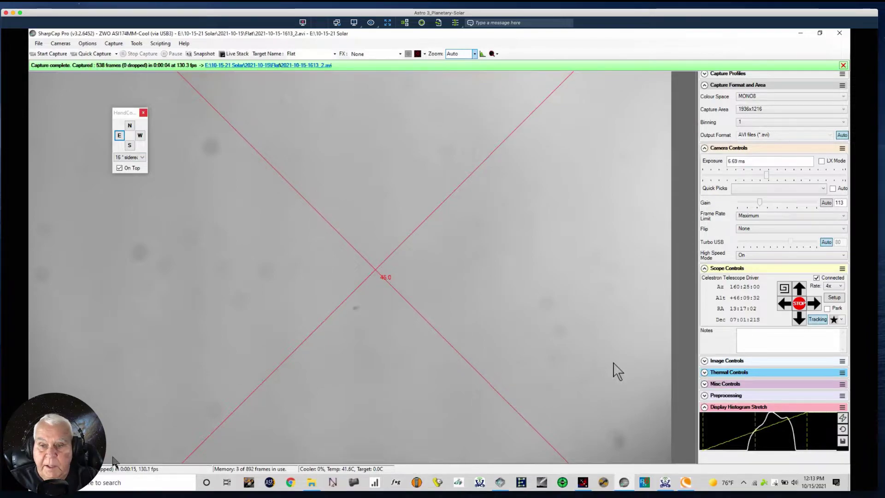
- Slew the telescope west, east, north and south in short nudges to test how evenly the solar disc fills the frame
{"action": "left_click", "coordinate": [140, 135]}
{"action": "left_click", "coordinate": [140, 135]}
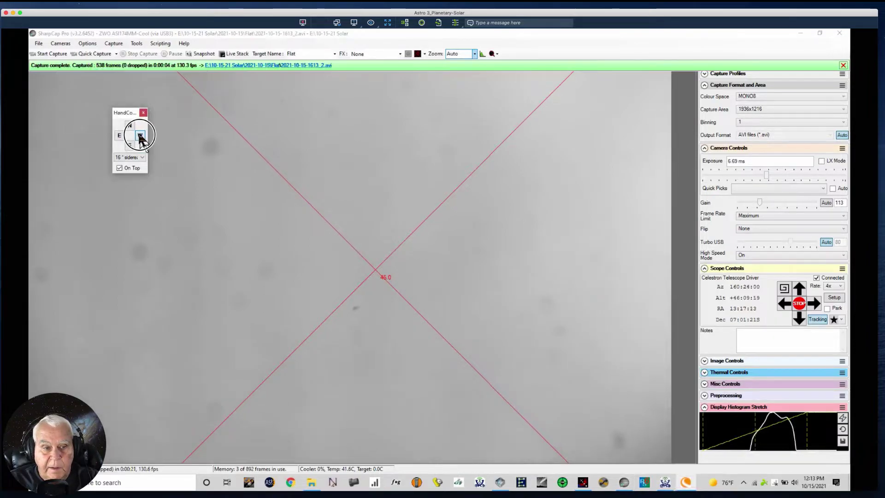
{"action": "left_click", "coordinate": [140, 136]}
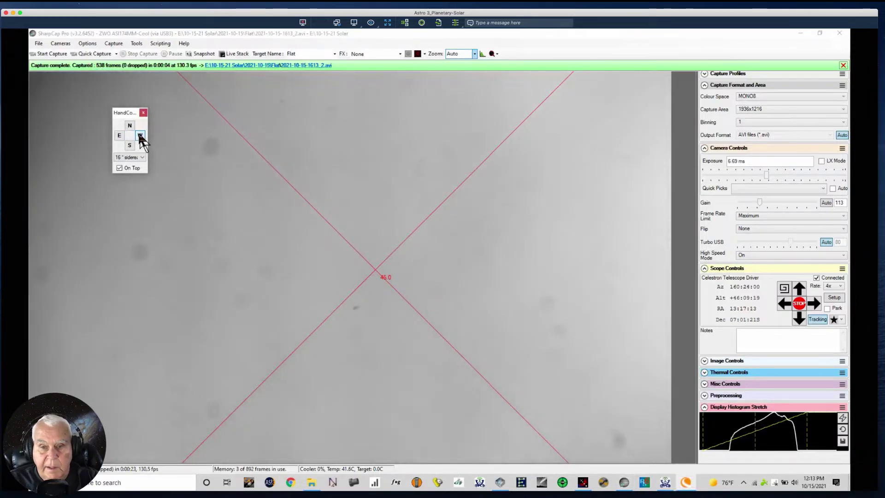
{"action": "left_click", "coordinate": [120, 135]}
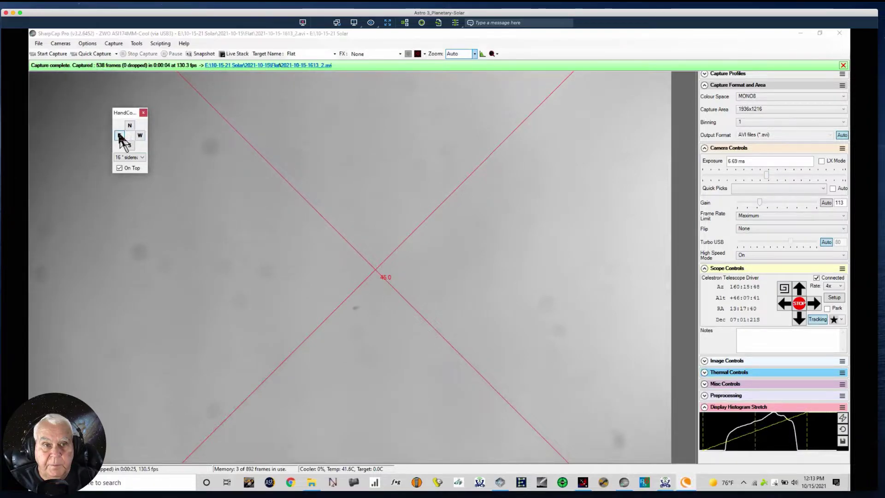
{"action": "left_click", "coordinate": [130, 126]}
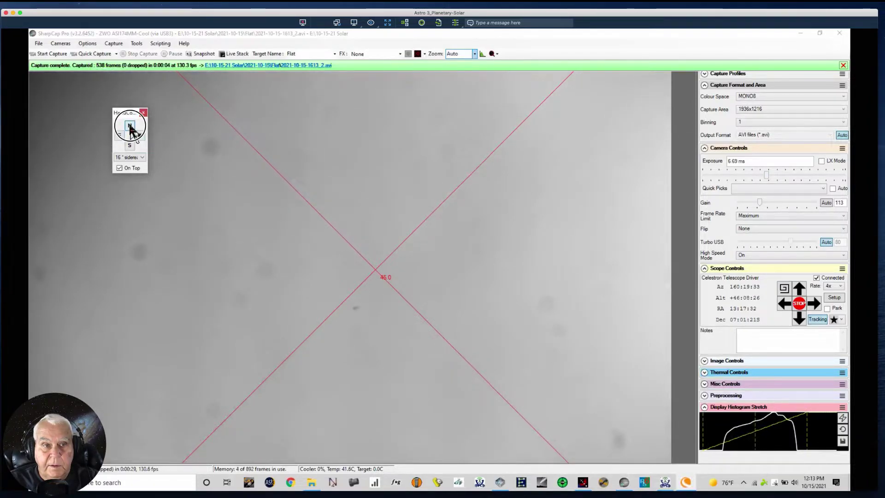
{"action": "left_click", "coordinate": [130, 127]}
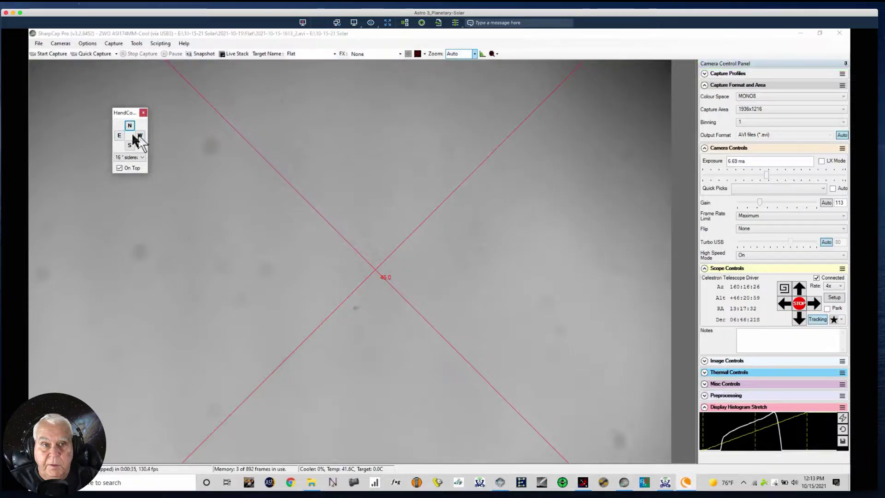
{"action": "left_click", "coordinate": [139, 136]}
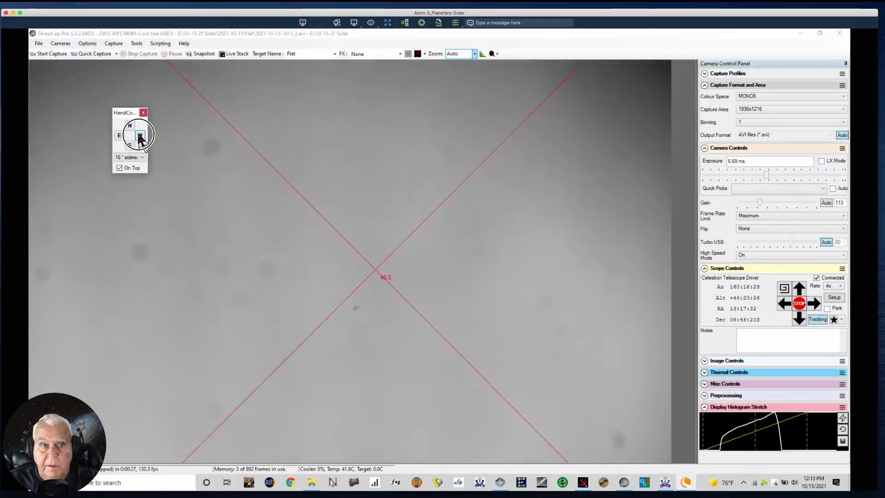
{"action": "left_click", "coordinate": [121, 136]}
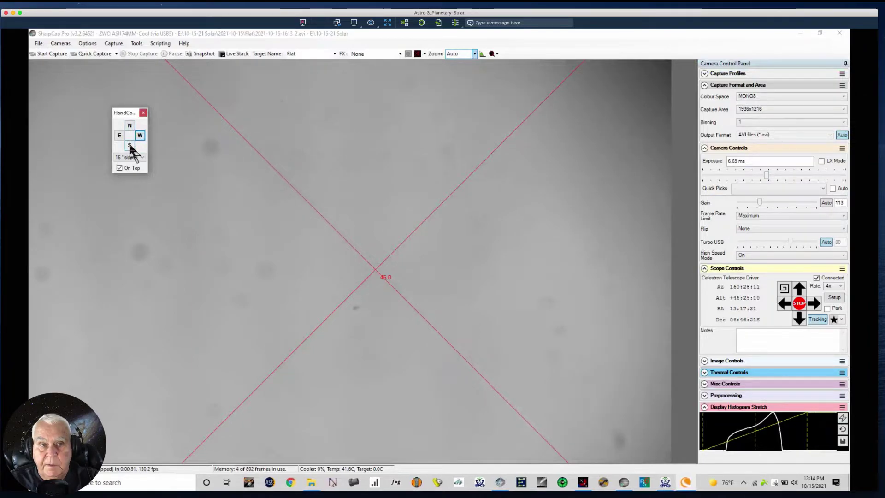
{"action": "left_click", "coordinate": [129, 145]}
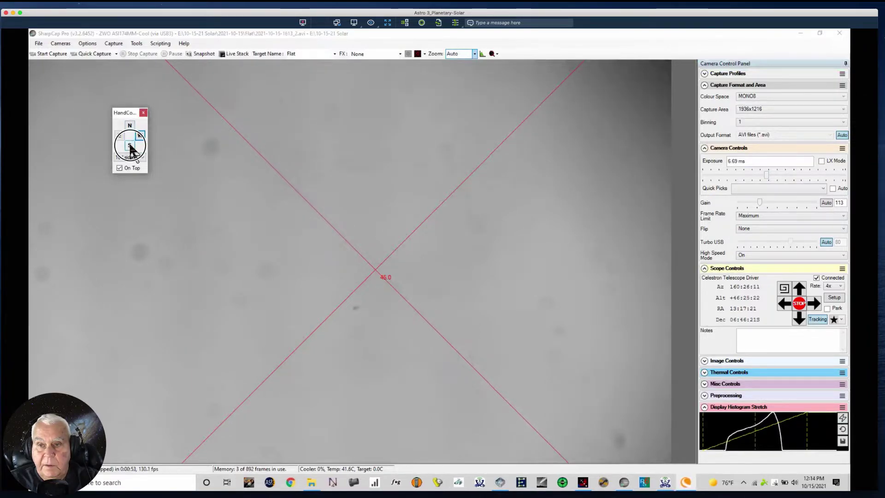
{"action": "left_click", "coordinate": [130, 145]}
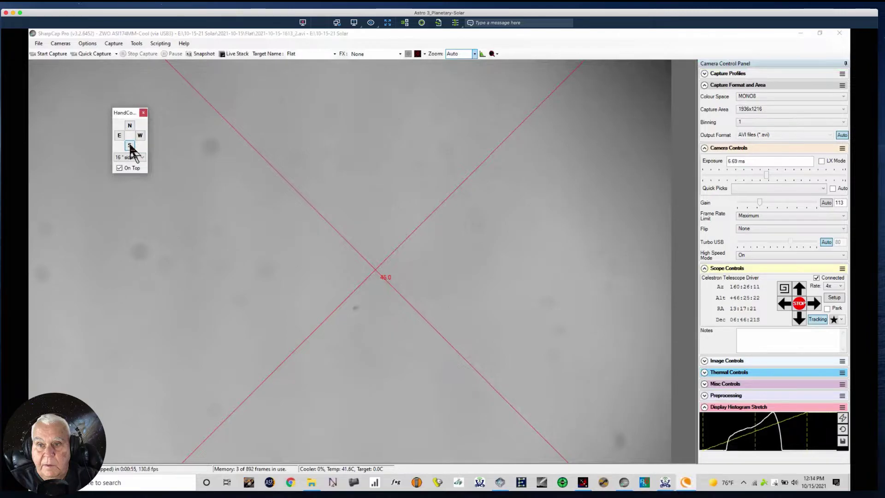
{"action": "left_click", "coordinate": [130, 125]}
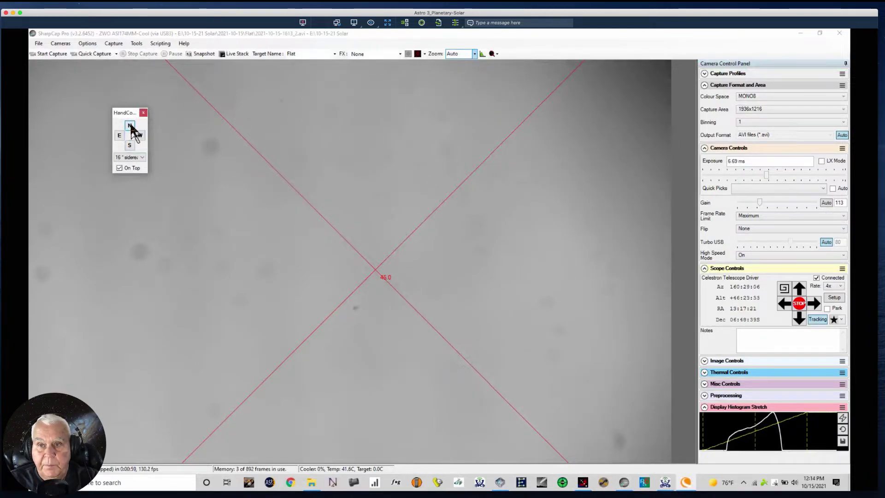
{"action": "left_click", "coordinate": [131, 126]}
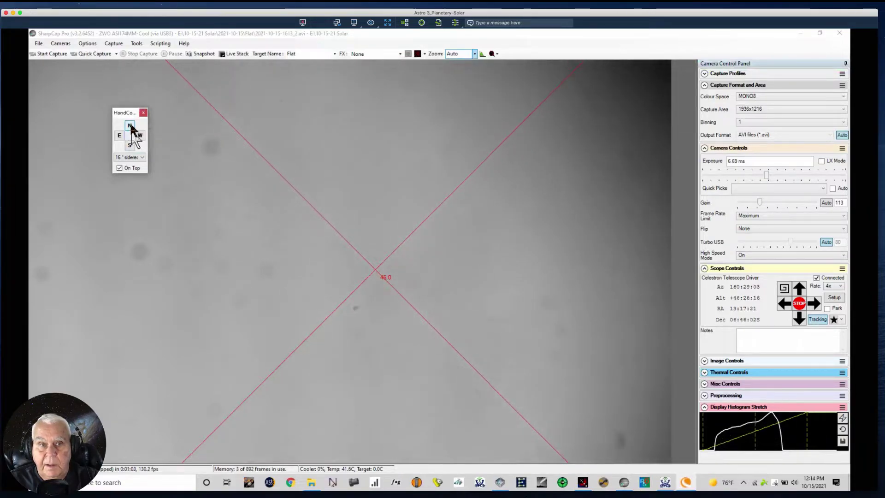
- Slew the telescope south until the dark corner clears and the disc fills the frame, and record two more quick captures of the flat
{"action": "left_click", "coordinate": [130, 147]}
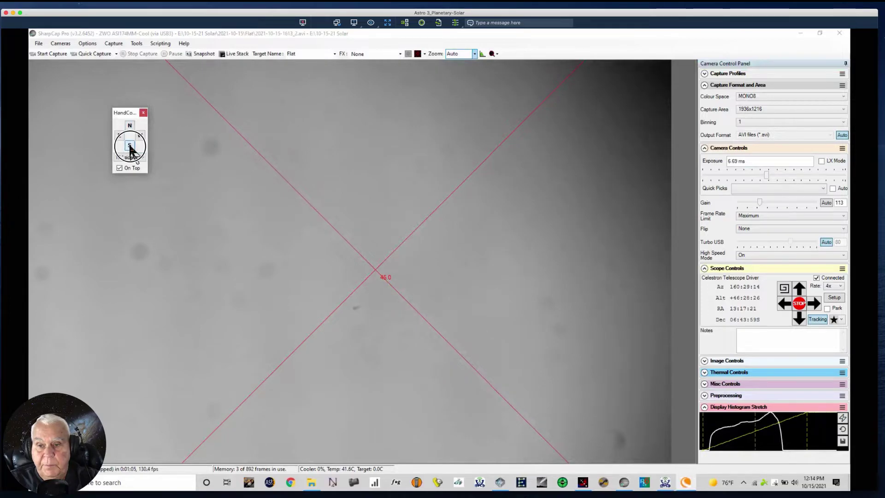
{"action": "left_click", "coordinate": [130, 147]}
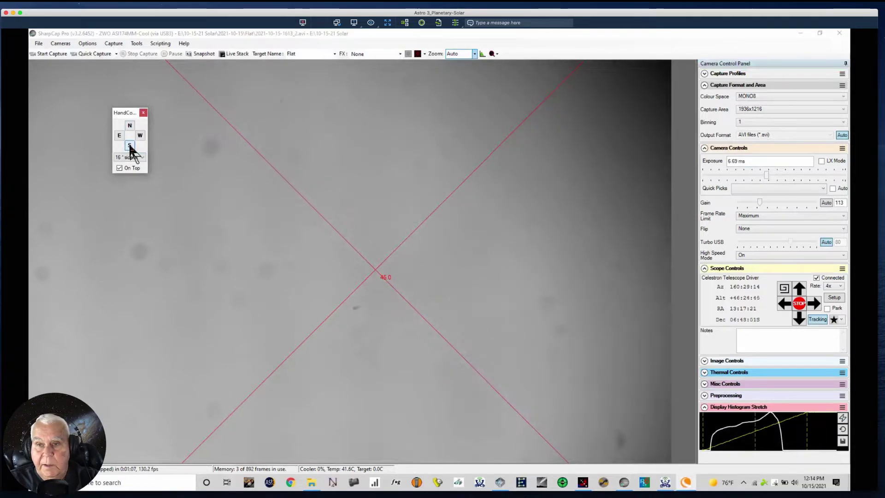
{"action": "left_click", "coordinate": [130, 147]}
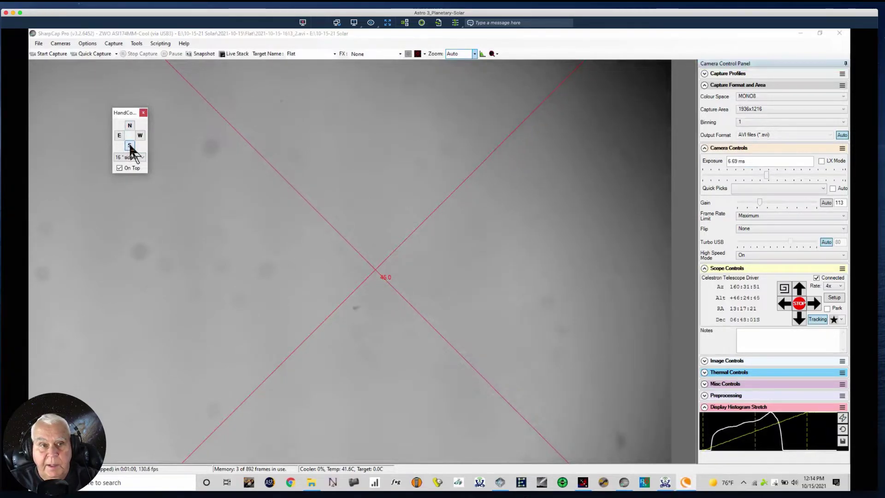
{"action": "left_click", "coordinate": [130, 147]}
{"action": "left_click", "coordinate": [130, 146]}
{"action": "left_click", "coordinate": [130, 147]}
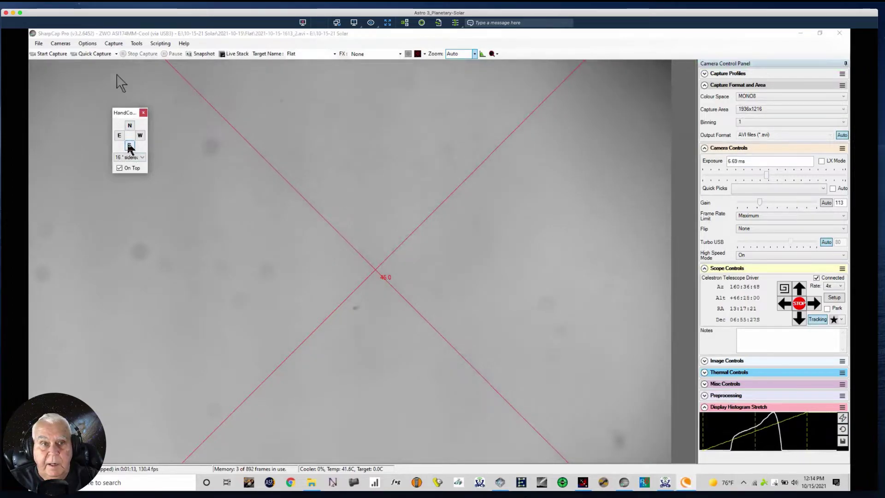
{"action": "left_click", "coordinate": [100, 54]}
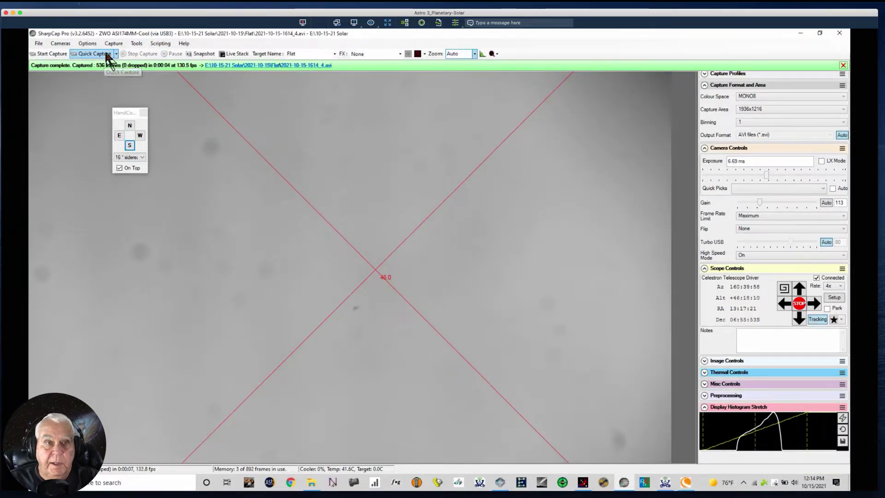
{"action": "left_click", "coordinate": [105, 54]}
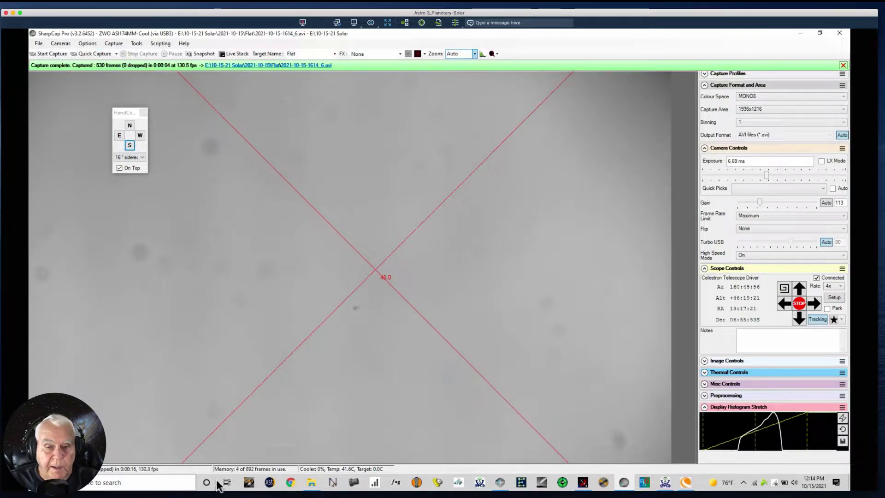
- Switch to AutoStakkert, minimize SharpCap and the file browser, and move the hand control window clear of it
{"action": "left_click", "coordinate": [270, 482]}
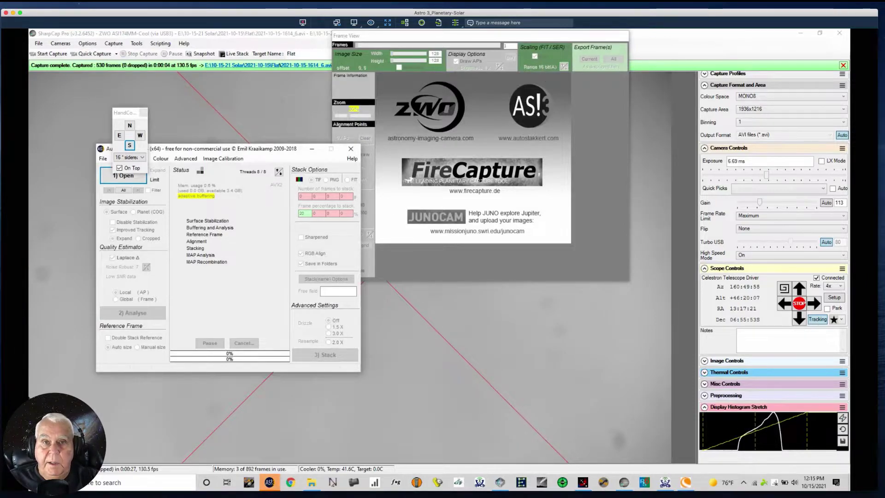
{"action": "left_click", "coordinate": [801, 34]}
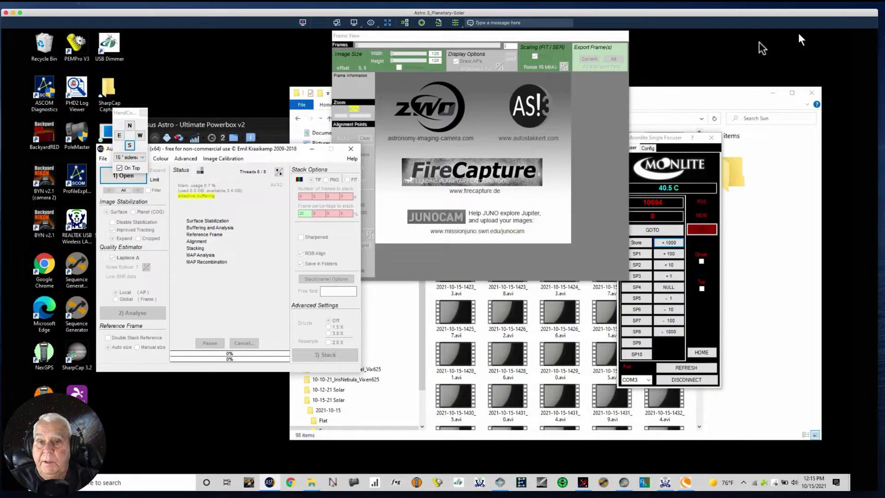
{"action": "left_click", "coordinate": [768, 140]}
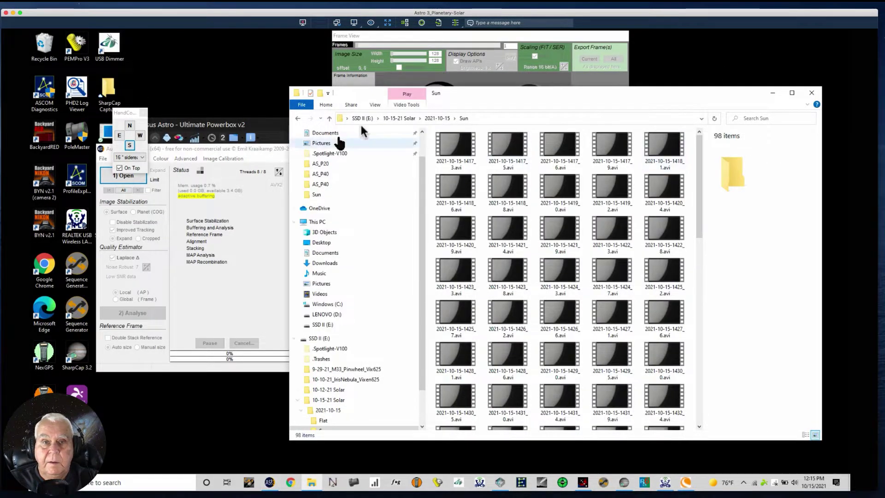
{"action": "left_click", "coordinate": [773, 92]}
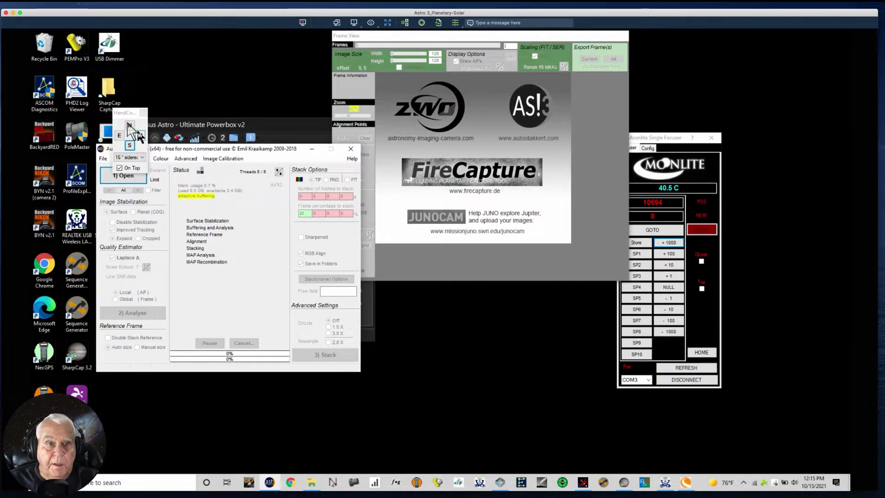
{"action": "left_click_drag", "start_coordinate": [124, 112], "coordinate": [129, 61]}
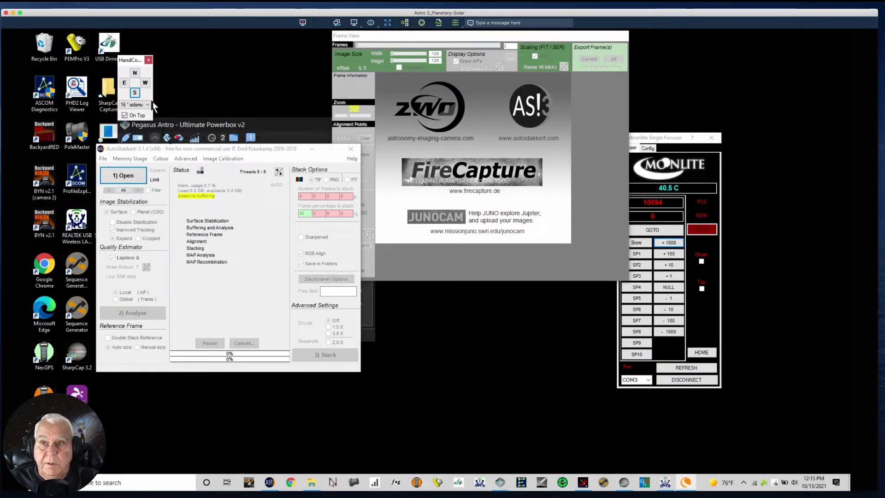
{"action": "left_click", "coordinate": [127, 174]}
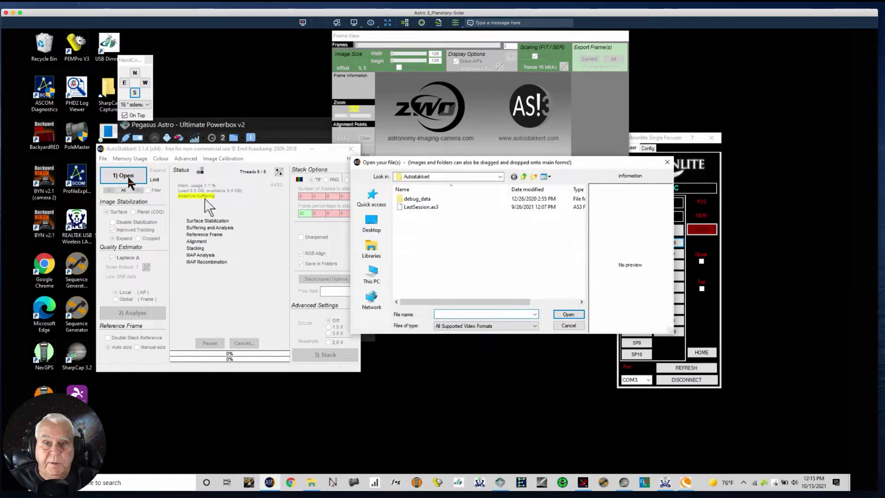
{"action": "left_click", "coordinate": [501, 177]}
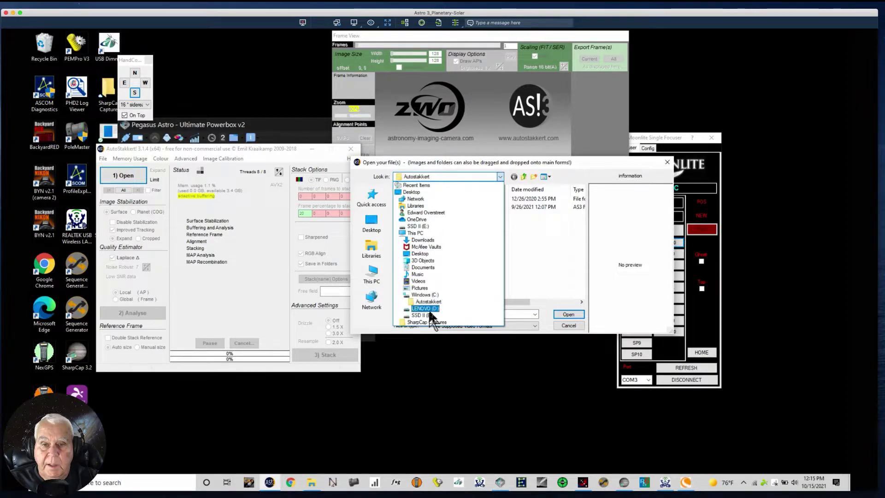
{"action": "left_click", "coordinate": [428, 315]}
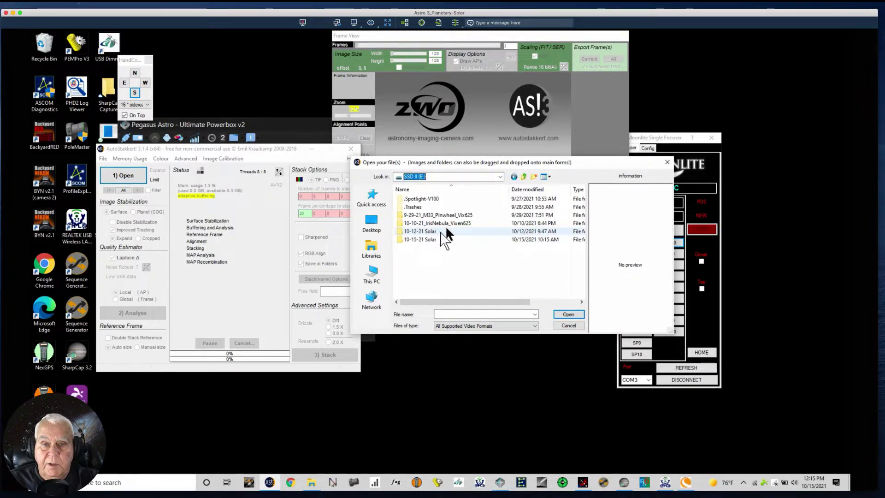
{"action": "double_click", "coordinate": [423, 239]}
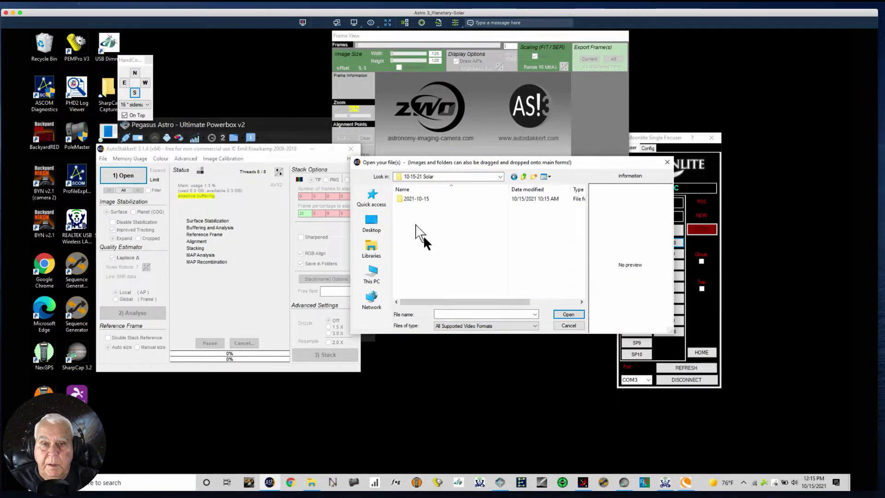
{"action": "double_click", "coordinate": [408, 200]}
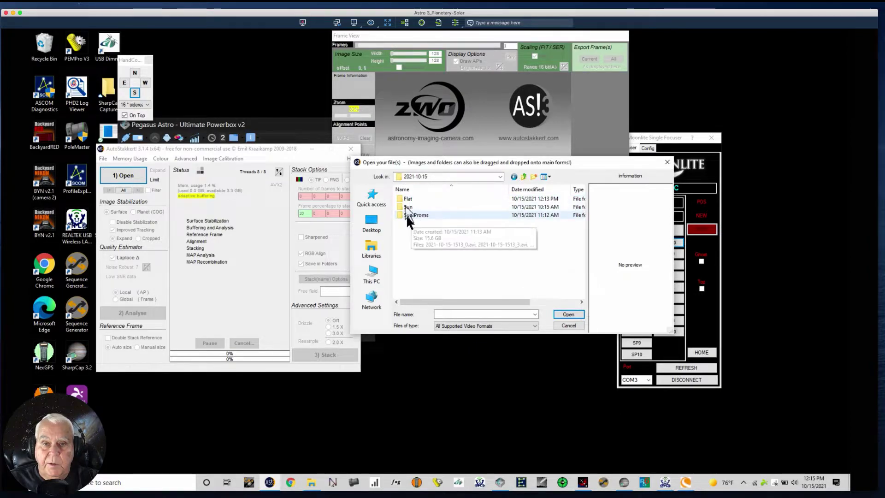
{"action": "double_click", "coordinate": [406, 200]}
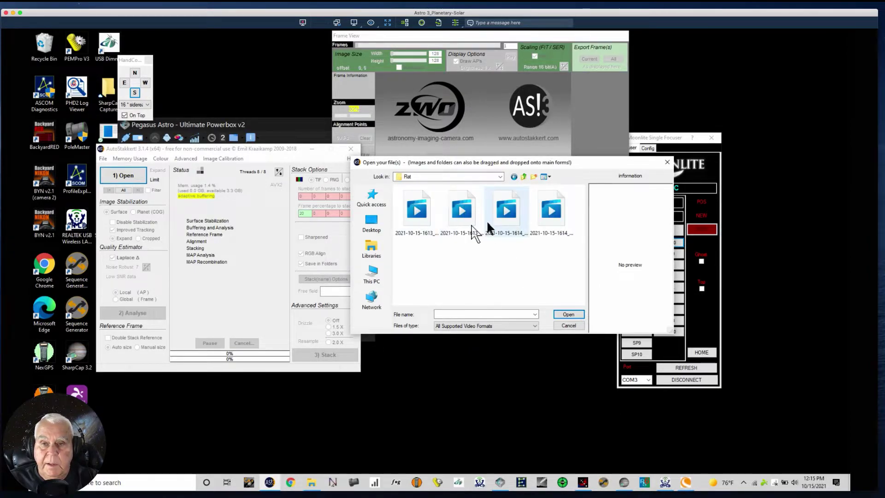
{"action": "left_click", "coordinate": [510, 215]}
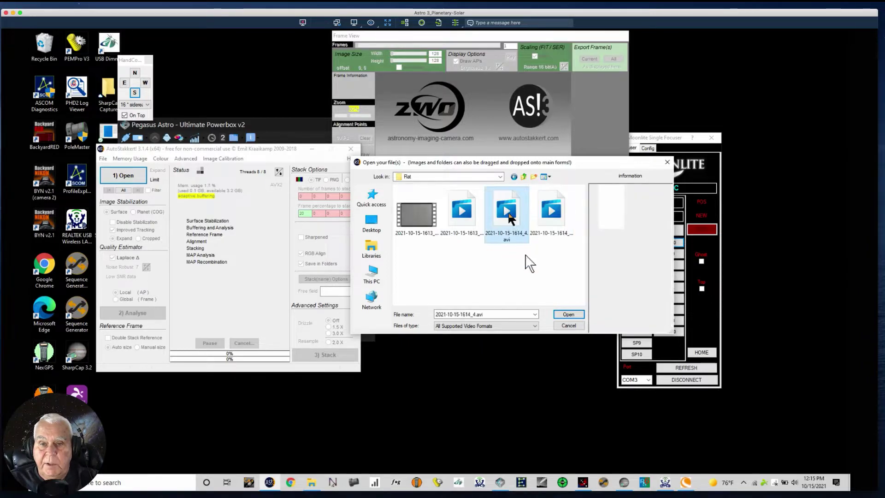
{"action": "left_click", "coordinate": [568, 315]}
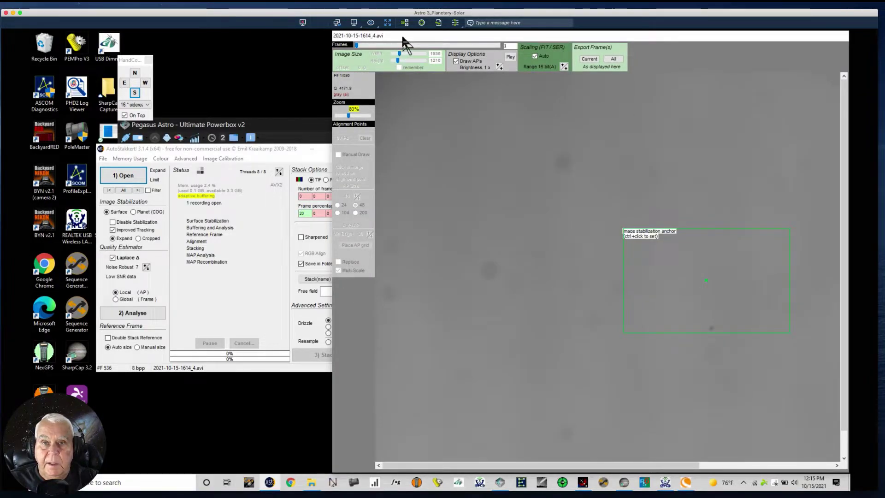
{"action": "left_click_drag", "start_coordinate": [222, 152], "coordinate": [152, 118]}
{"action": "left_click_drag", "start_coordinate": [406, 34], "coordinate": [342, 30]}
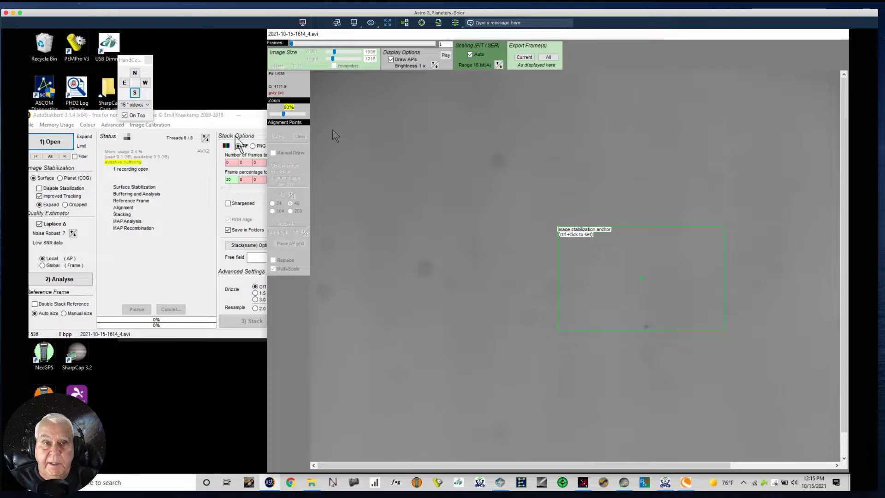
- Create a master frame from the open flat video and save it as MasterFlat in 10-15-21 Solar\2021-10-15\Flat on SSD II (E:)
{"action": "left_click", "coordinate": [145, 125]}
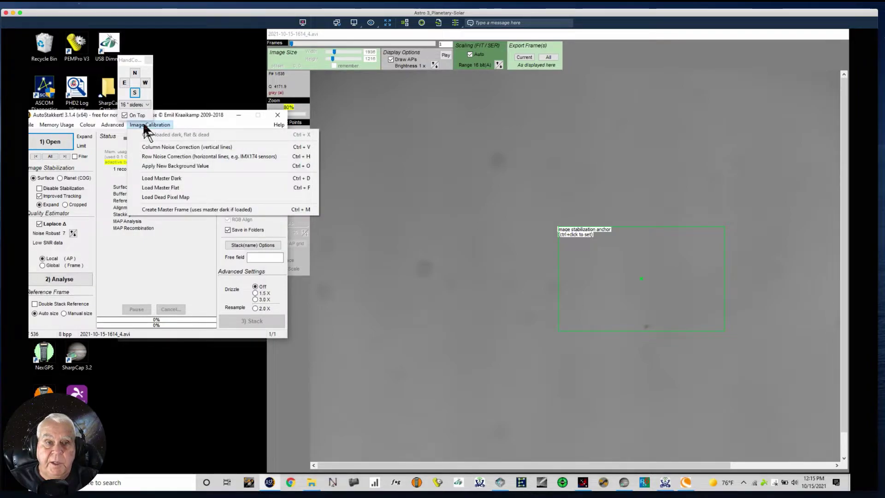
{"action": "left_click", "coordinate": [166, 210]}
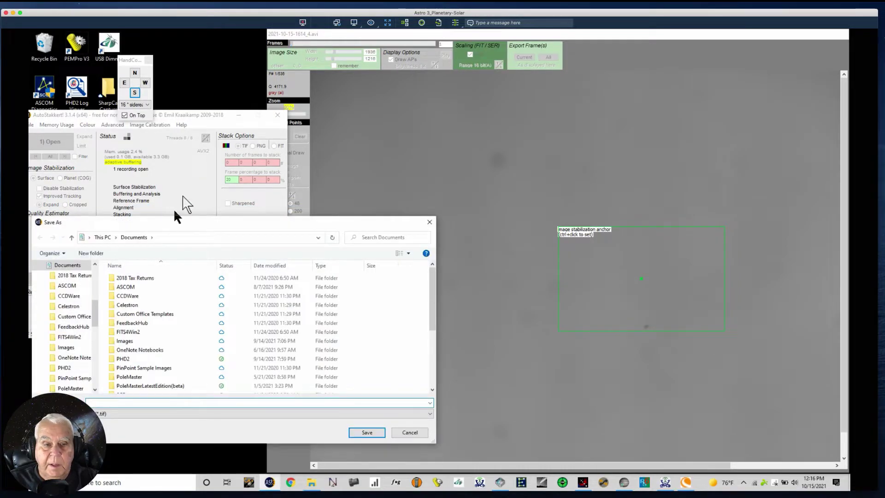
{"action": "left_click_drag", "start_coordinate": [95, 315], "coordinate": [95, 374]}
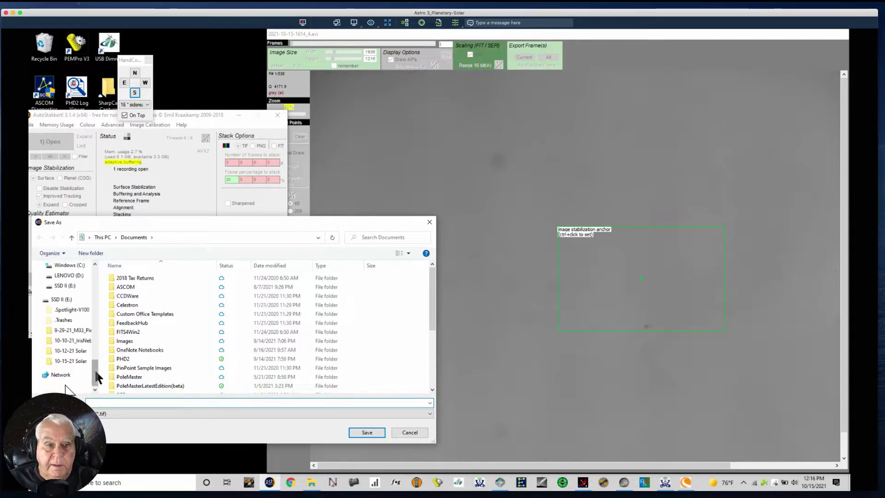
{"action": "left_click", "coordinate": [69, 362]}
{"action": "double_click", "coordinate": [121, 277]}
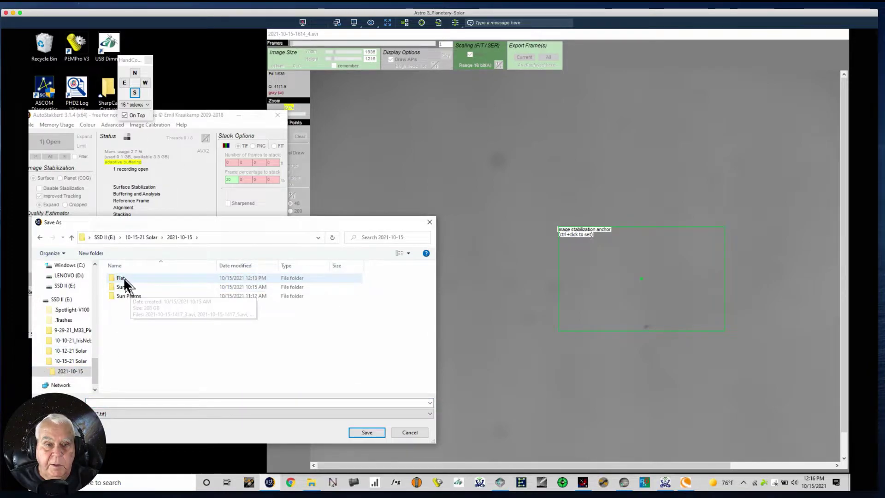
{"action": "double_click", "coordinate": [124, 277]}
{"action": "left_click", "coordinate": [100, 402]}
{"action": "type", "text": "MasterFlat"}
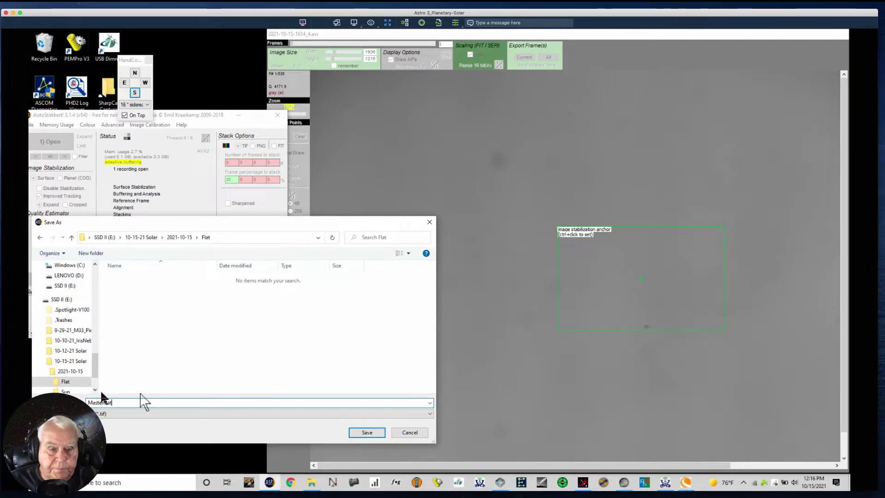
{"action": "left_click", "coordinate": [367, 433]}
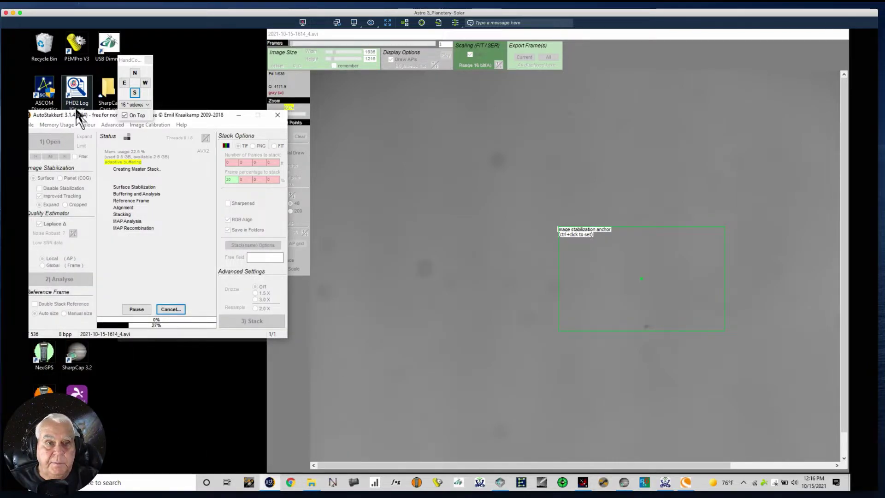
{"action": "left_click_drag", "start_coordinate": [79, 114], "coordinate": [92, 107]}
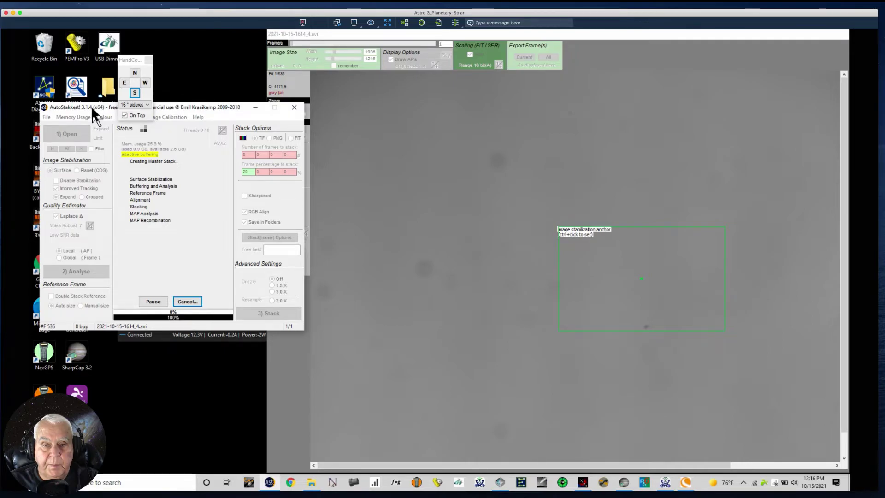
{"action": "left_click", "coordinate": [59, 136]}
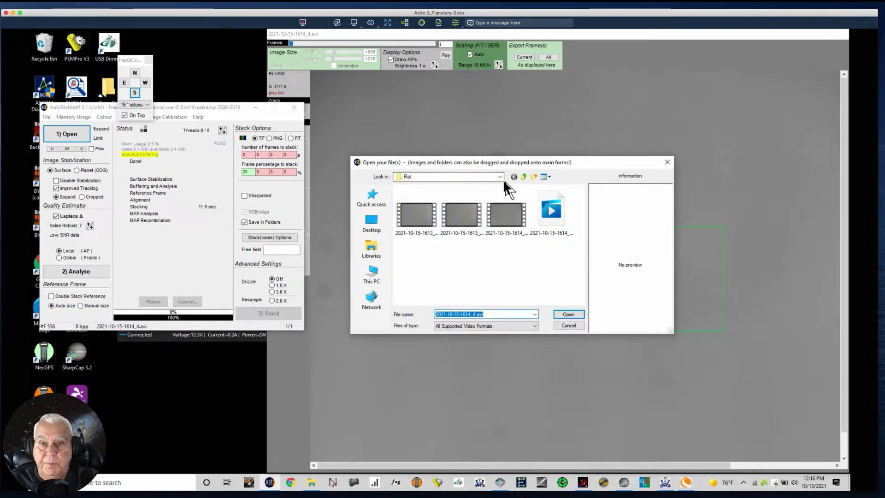
{"action": "left_click", "coordinate": [500, 176]}
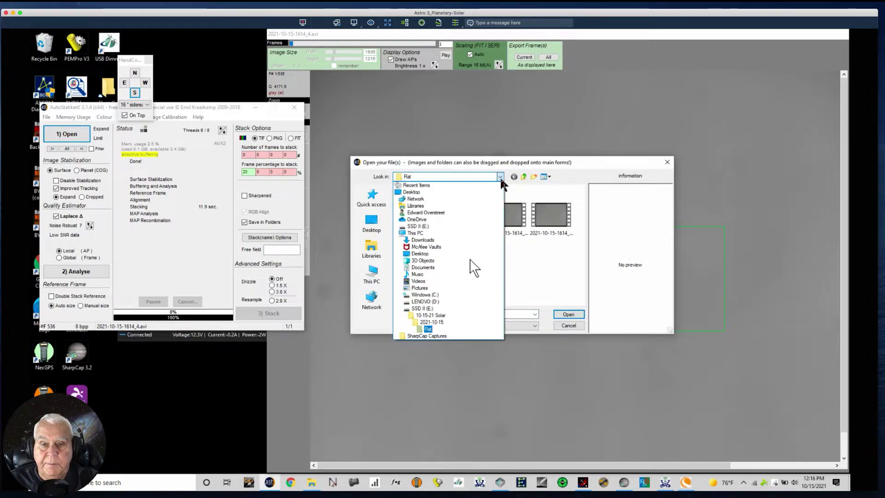
{"action": "left_click", "coordinate": [431, 322]}
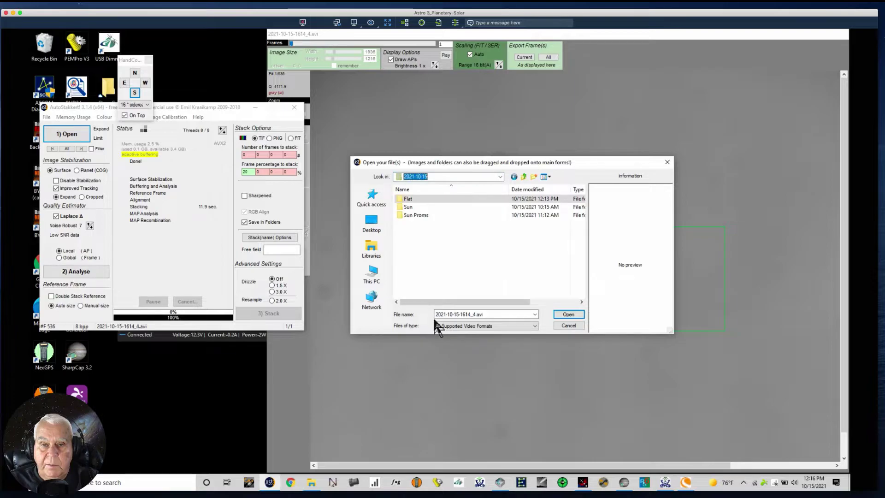
{"action": "left_click", "coordinate": [407, 207]}
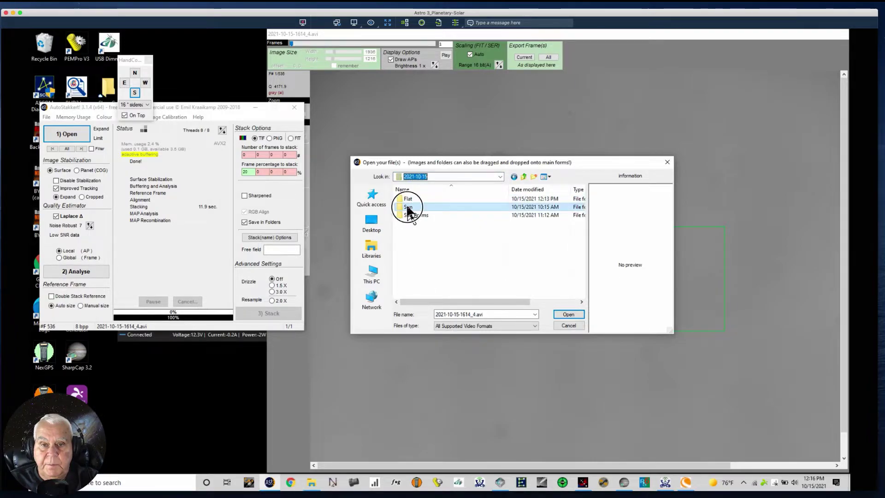
{"action": "double_click", "coordinate": [407, 207]}
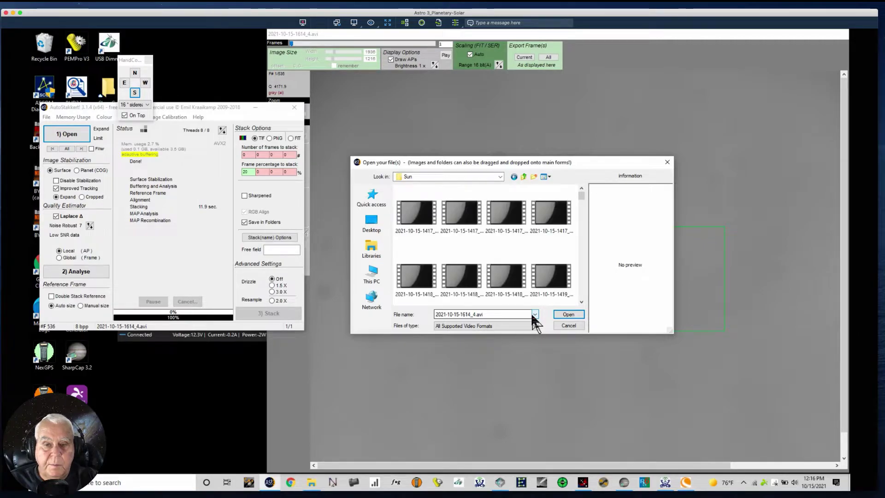
{"action": "scroll", "coordinate": [580, 197], "scroll_direction": "down", "scroll_amount": 3}
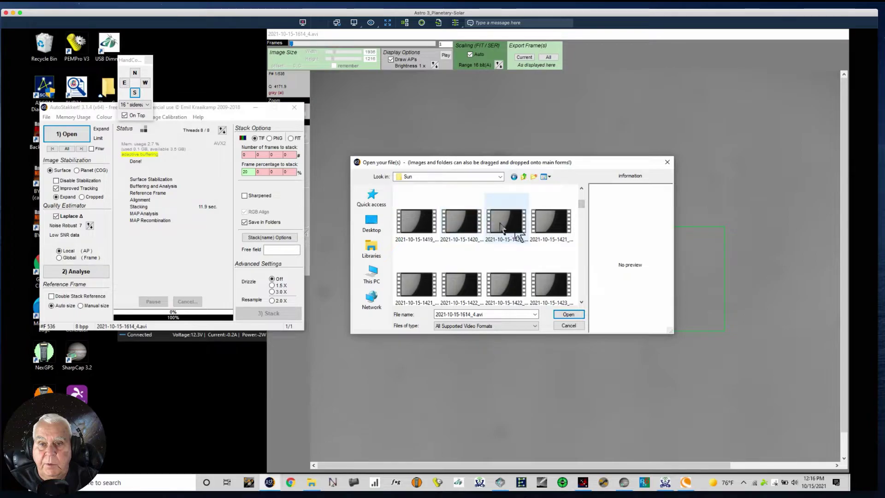
{"action": "left_click", "coordinate": [502, 226]}
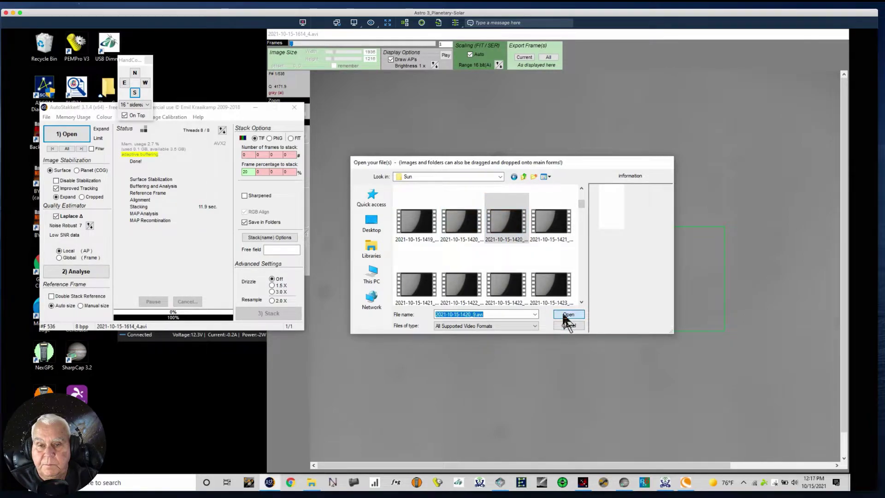
{"action": "left_click", "coordinate": [567, 314]}
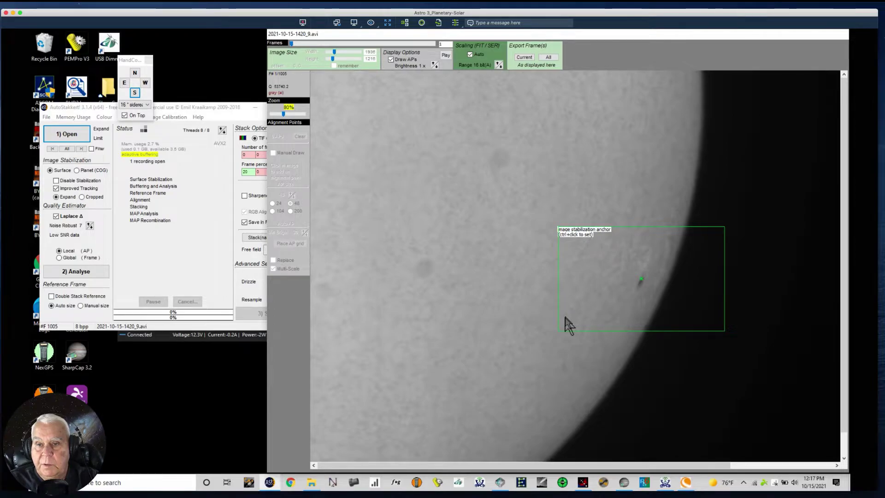
{"action": "left_click", "coordinate": [729, 231]}
{"action": "left_click", "coordinate": [731, 236]}
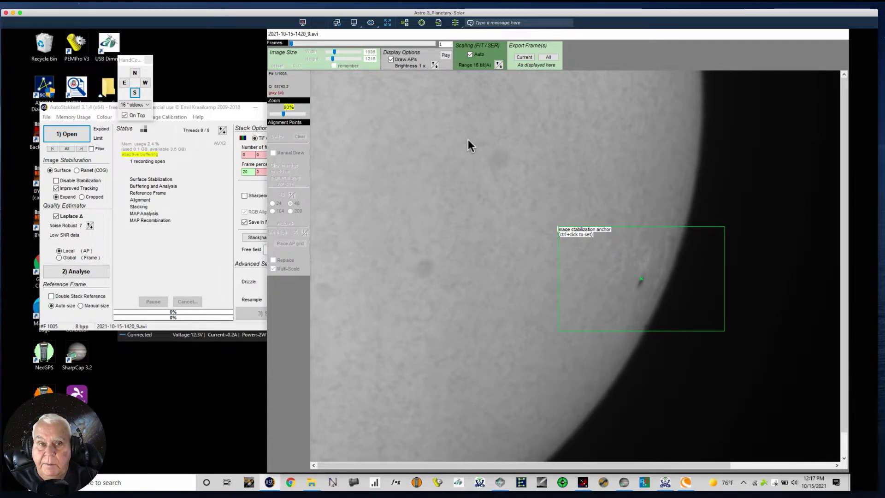
- Load MasterFlat.tif from the Flat folder as the master flat for the open recording
{"action": "left_click", "coordinate": [175, 117]}
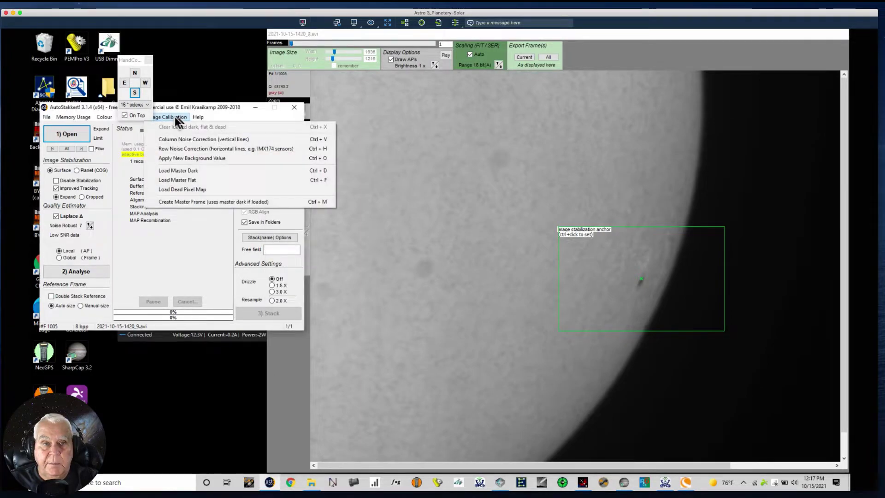
{"action": "left_click", "coordinate": [168, 181]}
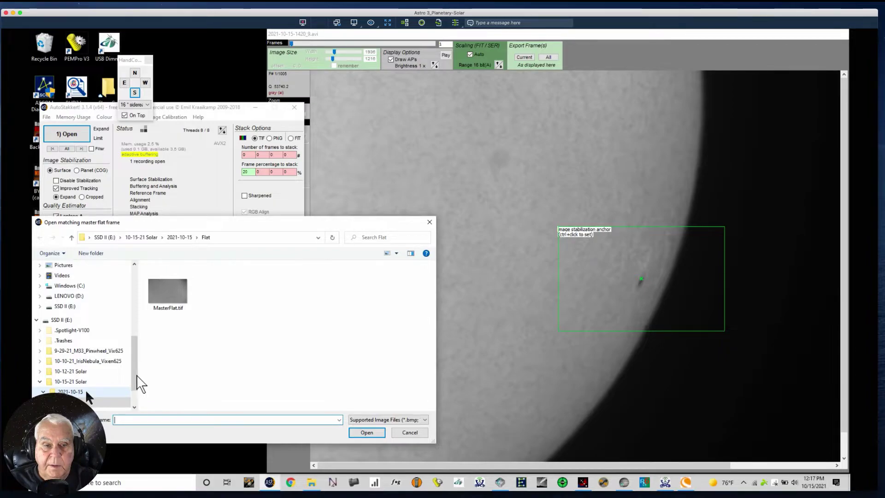
{"action": "left_click_drag", "start_coordinate": [134, 381], "coordinate": [134, 393]}
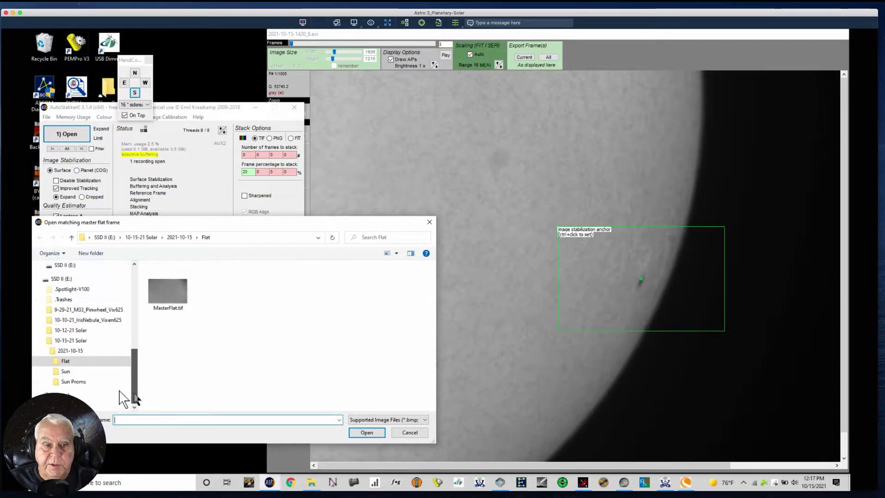
{"action": "left_click", "coordinate": [162, 293]}
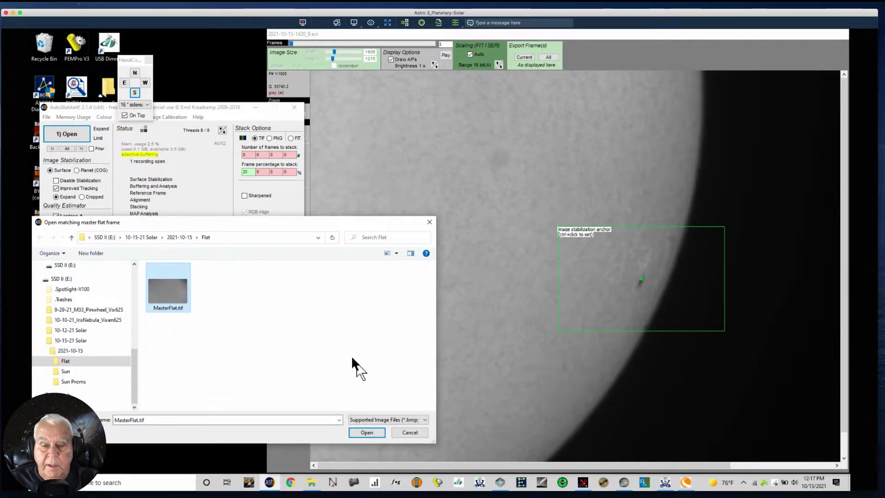
{"action": "left_click", "coordinate": [367, 433]}
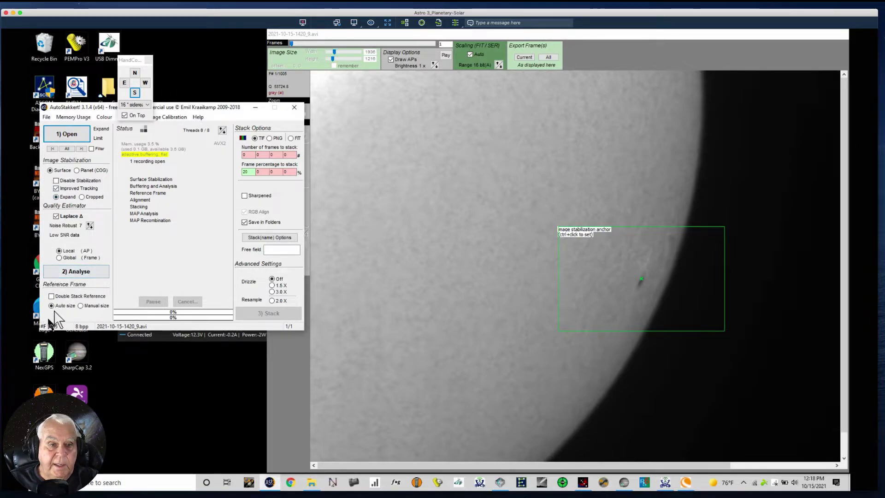
- Analyse the flat-calibrated recording and set the first frame percentage to stack to 35
{"action": "left_click", "coordinate": [73, 273]}
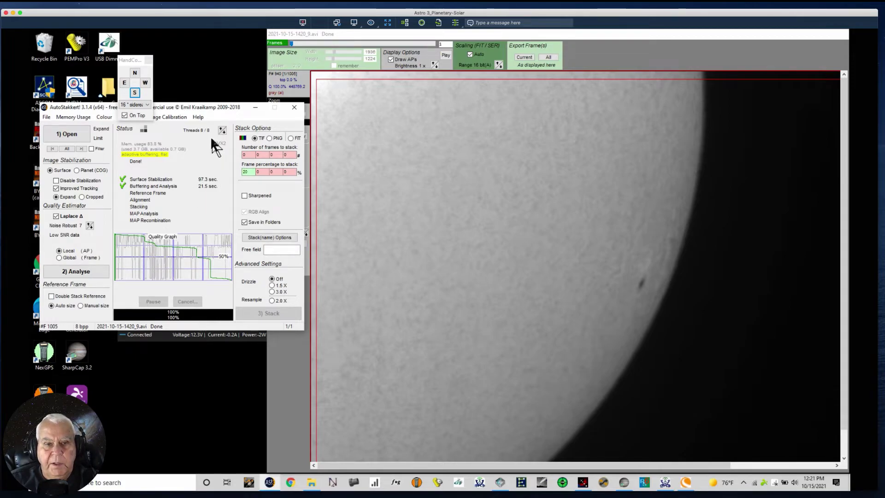
{"action": "left_click", "coordinate": [249, 172]}
{"action": "double_click", "coordinate": [249, 172]}
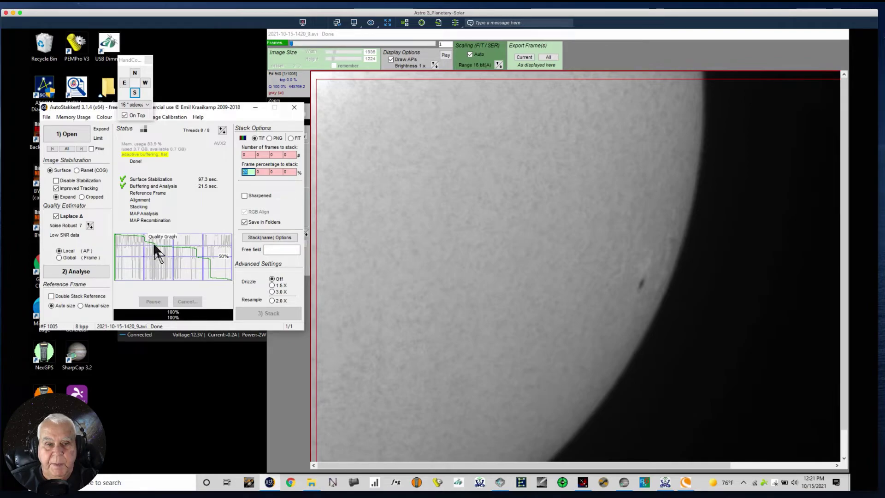
{"action": "mouse_move", "coordinate": [154, 246]}
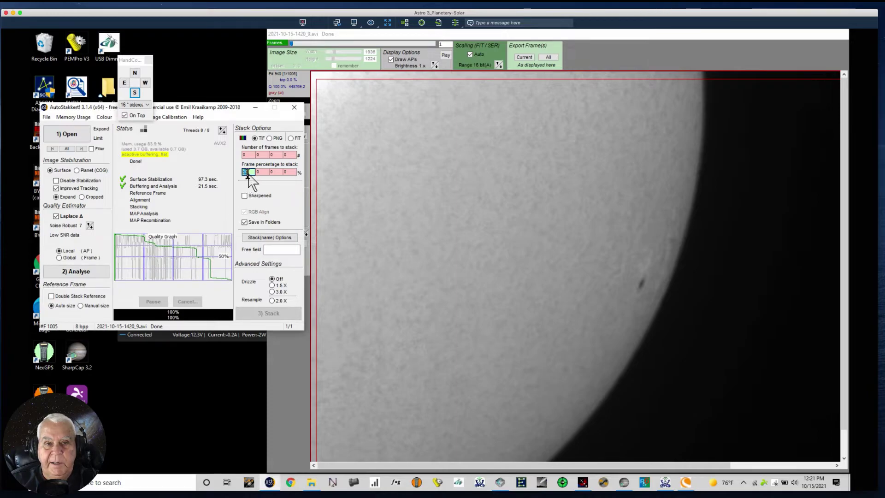
{"action": "type", "text": "35"}
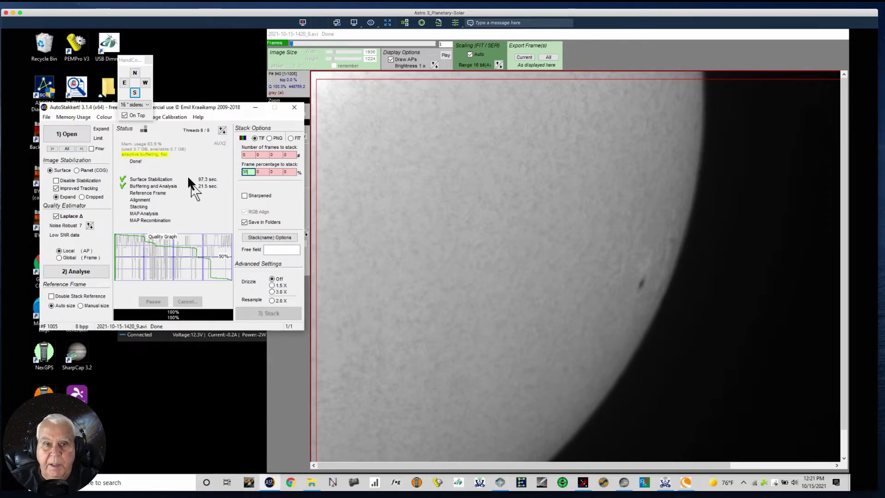
- Place an automatic alignment point grid over the solar disc with AP size 104
{"action": "left_click", "coordinate": [312, 198]}
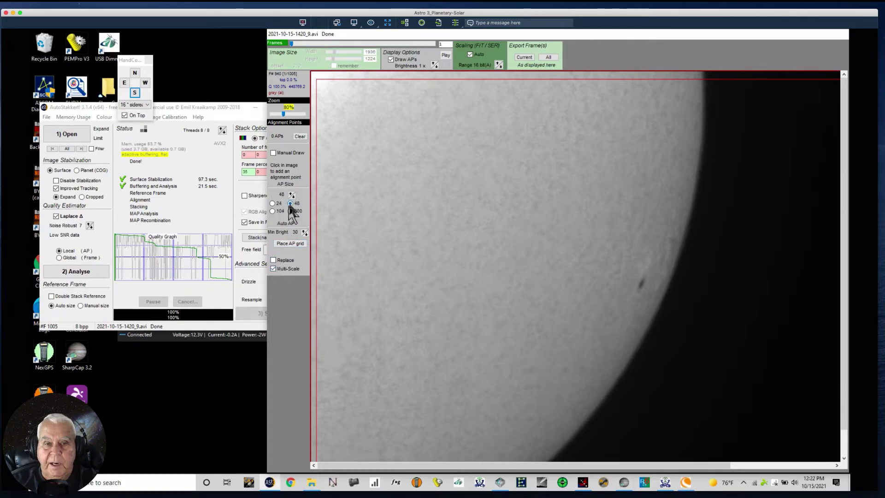
{"action": "left_click", "coordinate": [273, 211]}
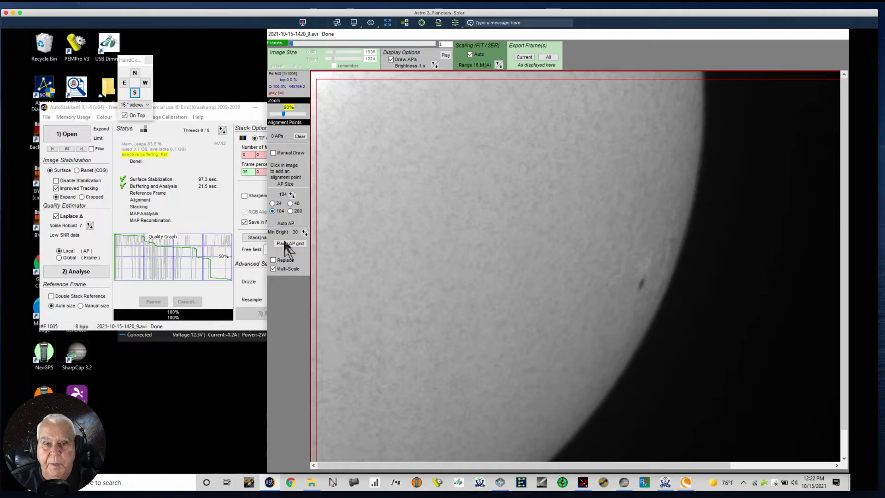
{"action": "left_click", "coordinate": [285, 243]}
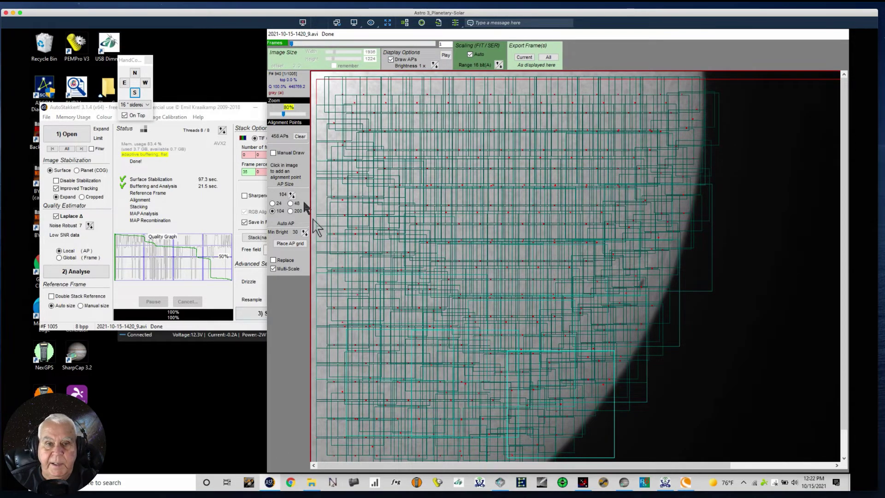
- Replace the alignment points with an automatic grid of AP size 48 and stack the recording
{"action": "left_click", "coordinate": [290, 204]}
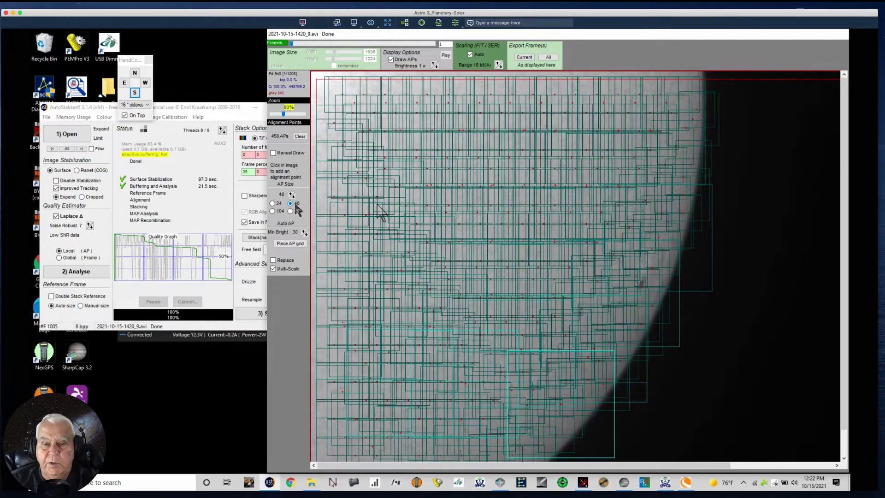
{"action": "left_click", "coordinate": [301, 136]}
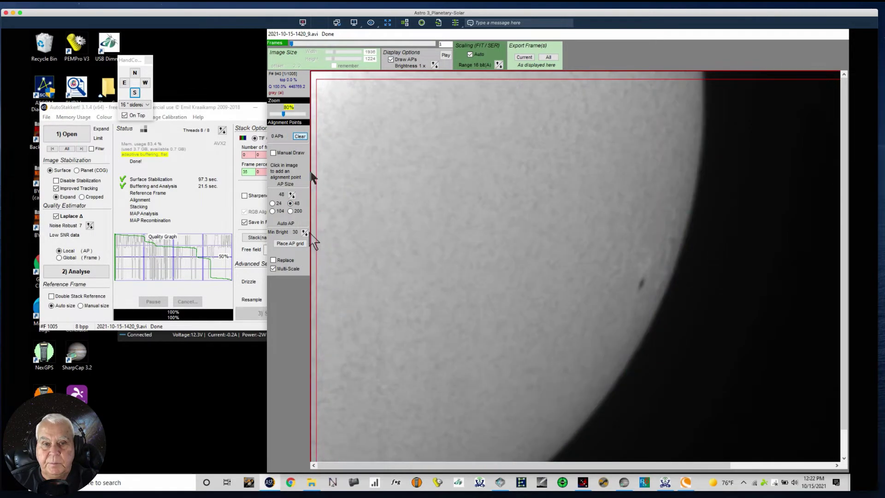
{"action": "left_click", "coordinate": [286, 245]}
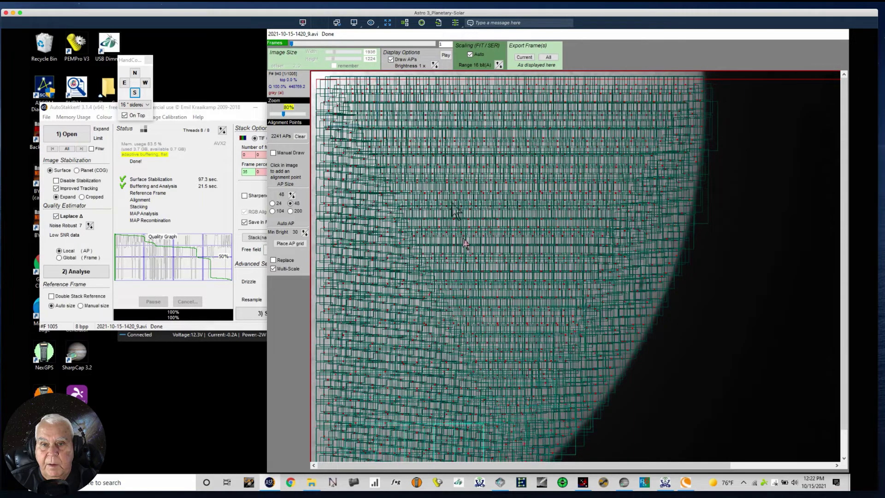
{"action": "left_click", "coordinate": [227, 106]}
{"action": "left_click", "coordinate": [275, 314]}
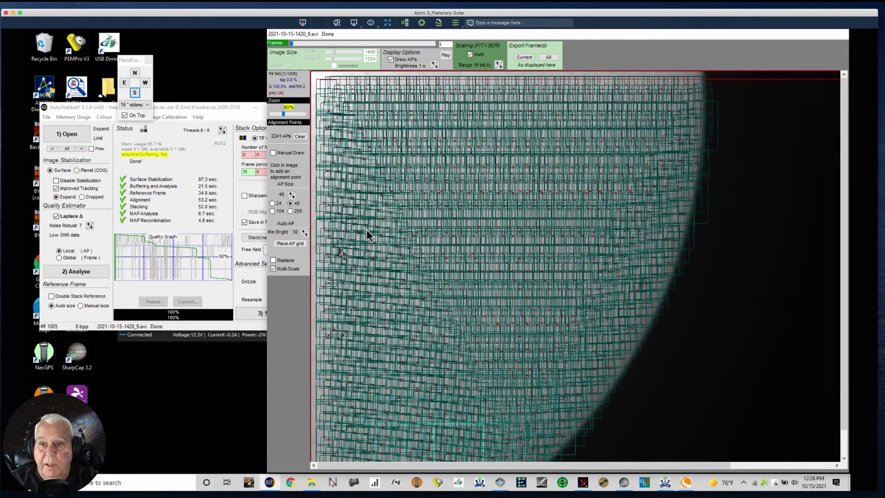
- Bring the AutoStakkert main window forward and minimize the program to reveal the desktop
{"action": "left_click", "coordinate": [203, 106]}
{"action": "left_click", "coordinate": [276, 396]}
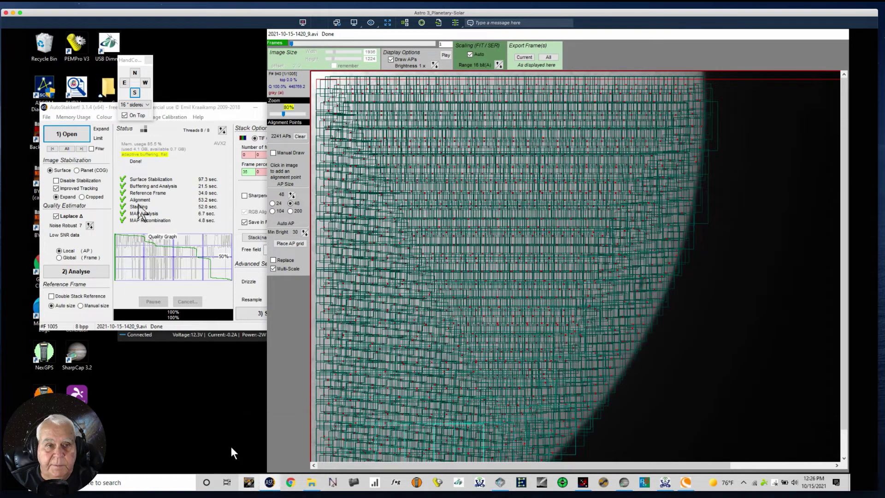
{"action": "left_click", "coordinate": [221, 107]}
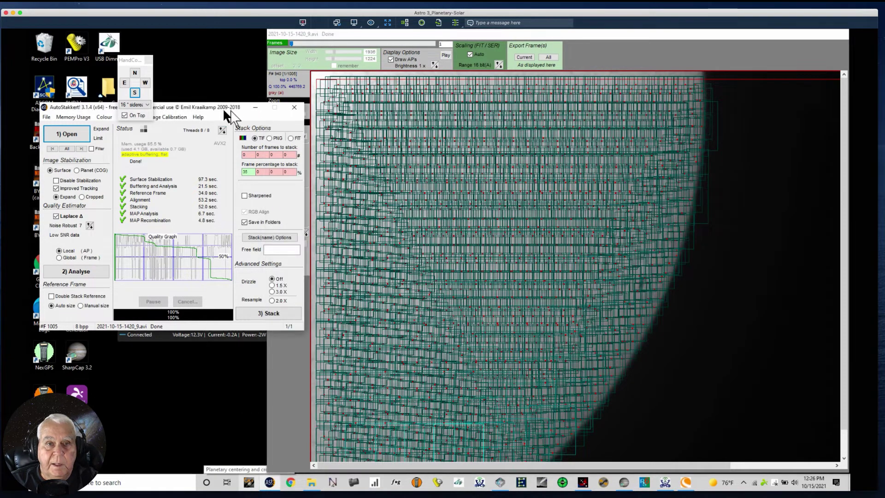
{"action": "left_click", "coordinate": [254, 108]}
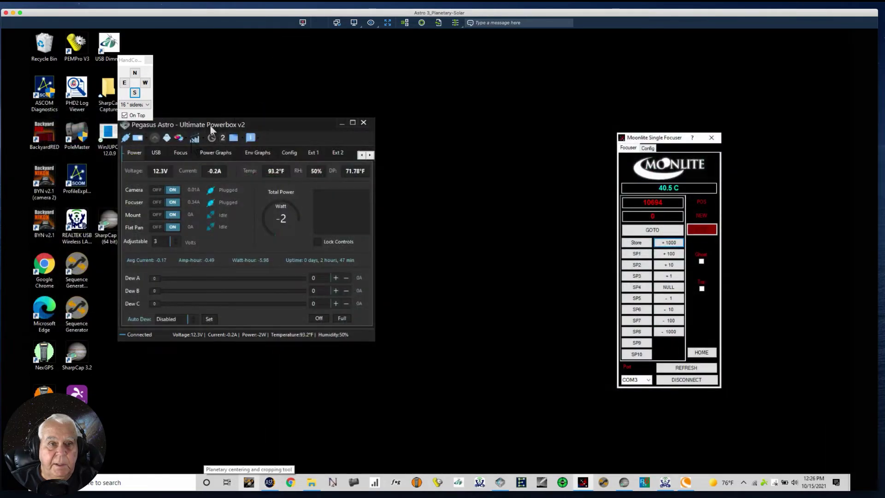
- Move the Ultimate Powerbox window aside on the desktop and switch to RegiStax 6
{"action": "left_click", "coordinate": [340, 119]}
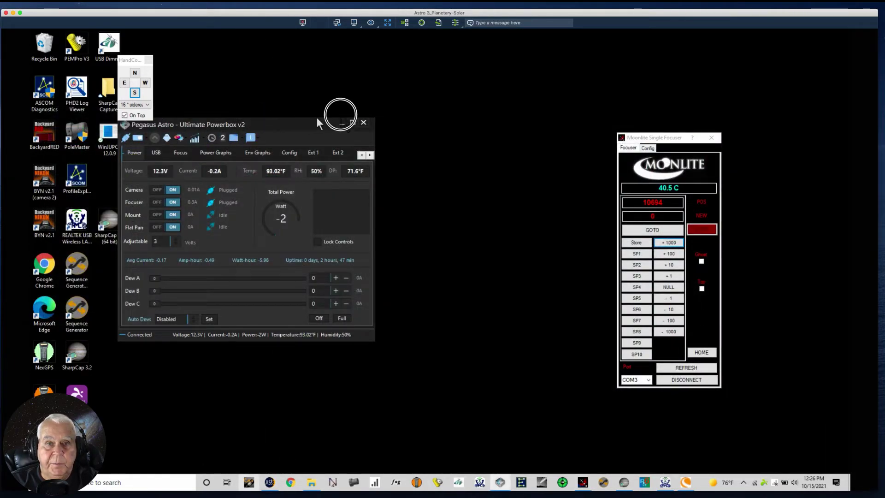
{"action": "left_click_drag", "start_coordinate": [263, 129], "coordinate": [361, 110]}
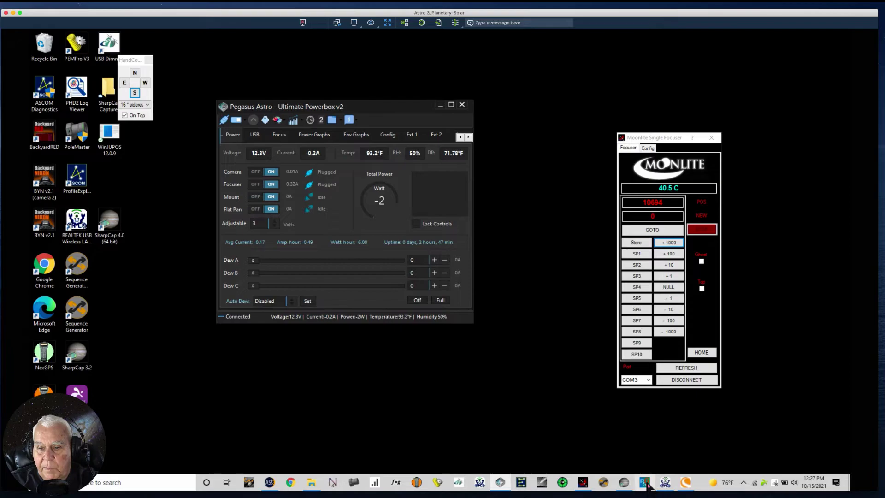
{"action": "left_click", "coordinate": [646, 483]}
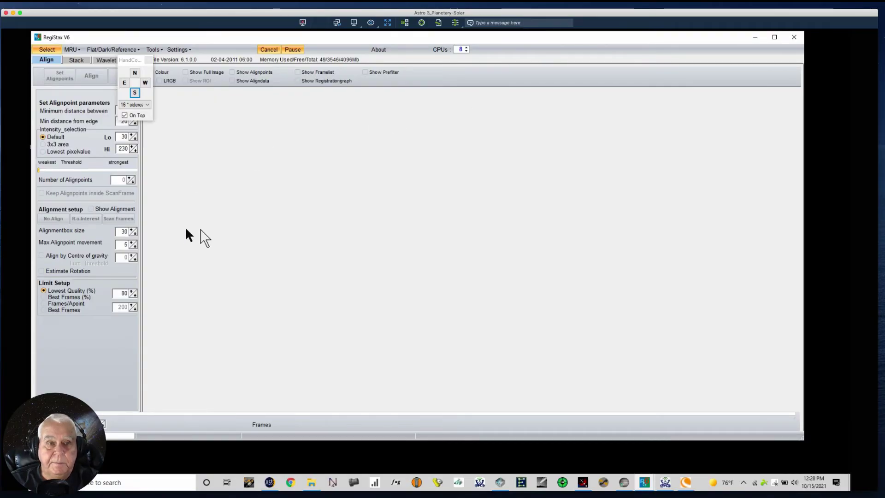
- Start selecting an input image and browse the SSD II (E:) drive to 10-15-21 Solar, 2021-10-15, Sun, AS_P35
{"action": "left_click", "coordinate": [47, 50]}
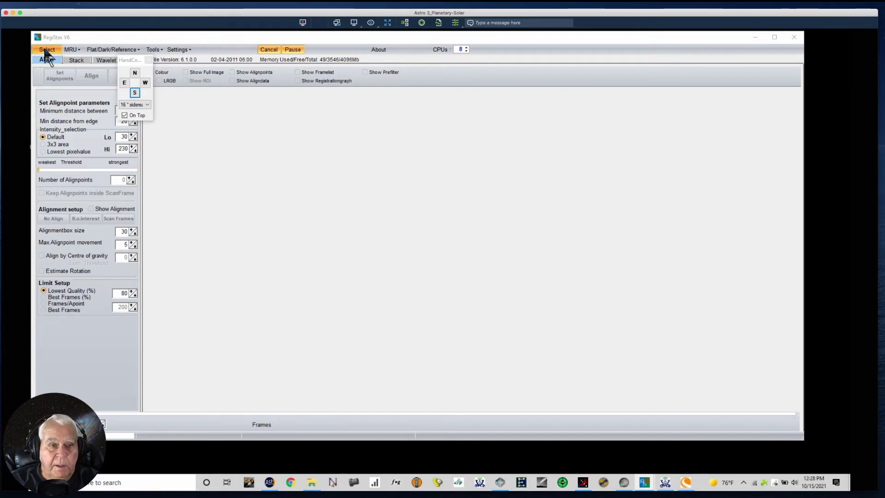
{"action": "left_click", "coordinate": [130, 285]}
{"action": "scroll", "coordinate": [234, 265], "scroll_direction": "down", "scroll_amount": 3}
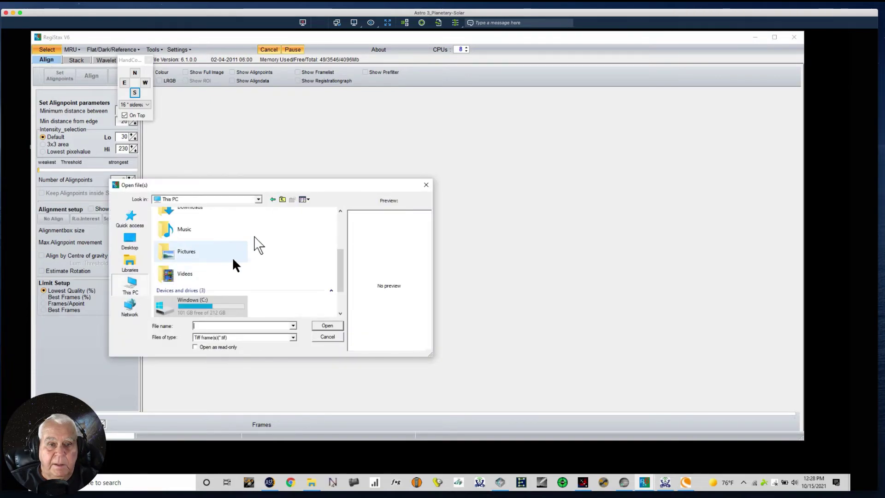
{"action": "left_click_drag", "start_coordinate": [338, 275], "coordinate": [333, 297]}
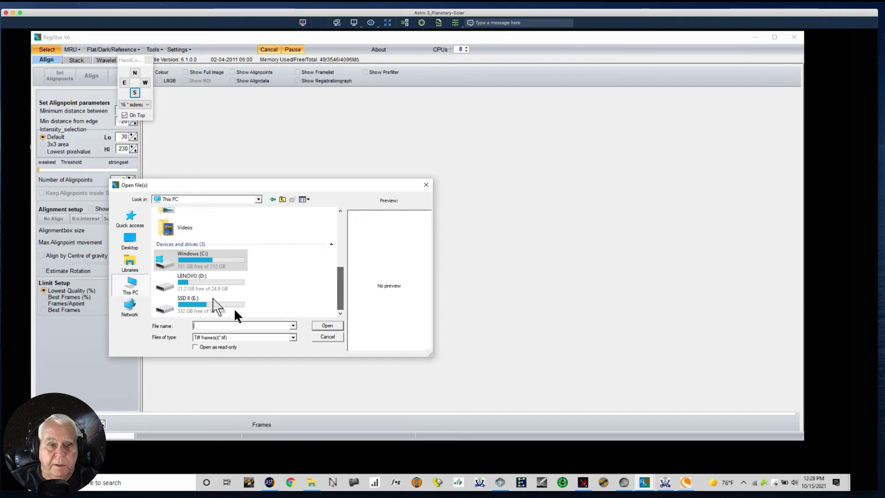
{"action": "double_click", "coordinate": [211, 295]}
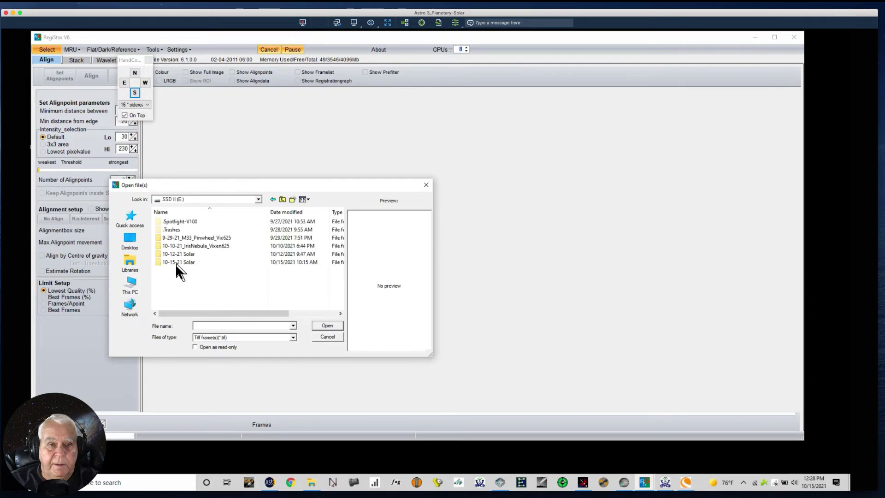
{"action": "double_click", "coordinate": [175, 261]}
{"action": "double_click", "coordinate": [173, 220]}
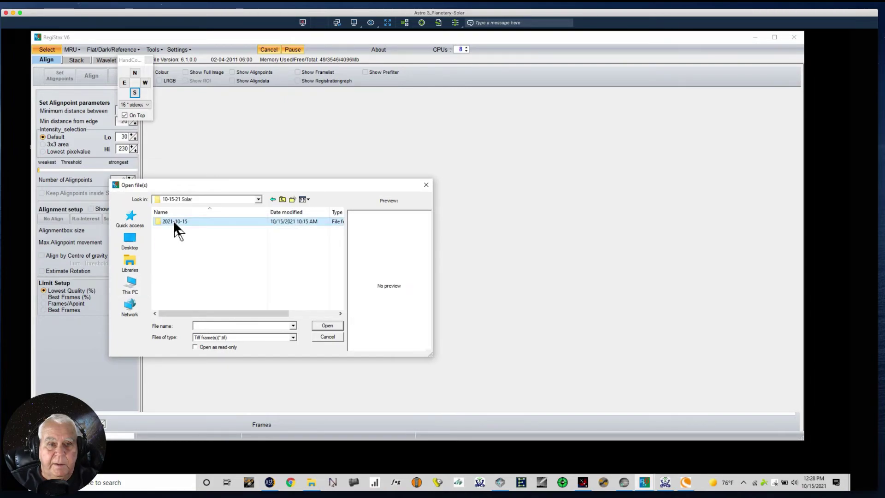
{"action": "double_click", "coordinate": [167, 230]}
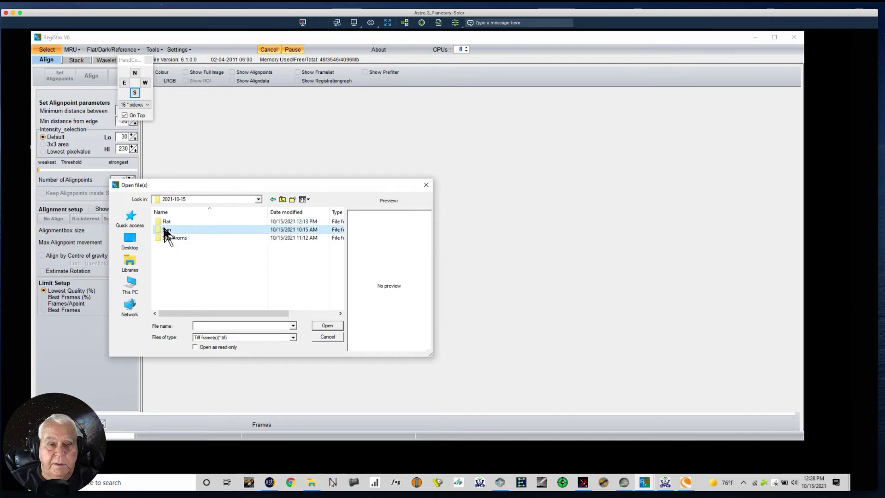
{"action": "double_click", "coordinate": [167, 230]}
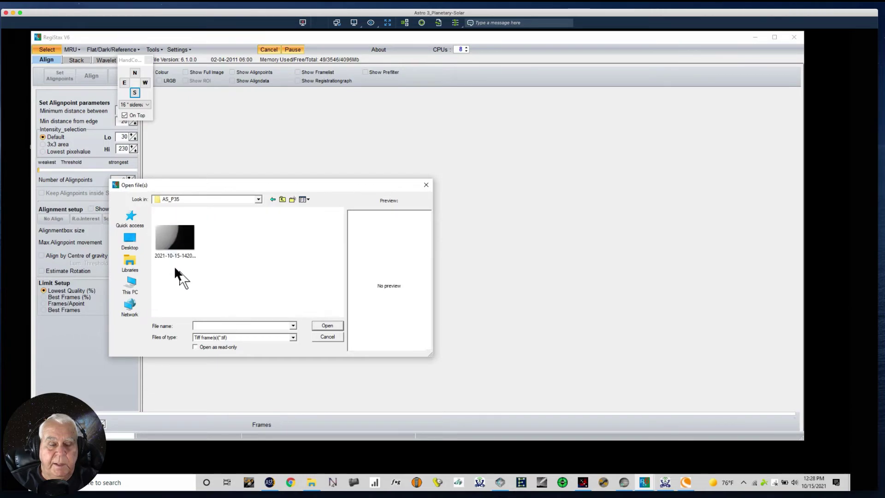
- Review the stack's folder path by going back up to 2021-10-15 and returning through Sun to AS_P35
{"action": "left_click", "coordinate": [281, 200]}
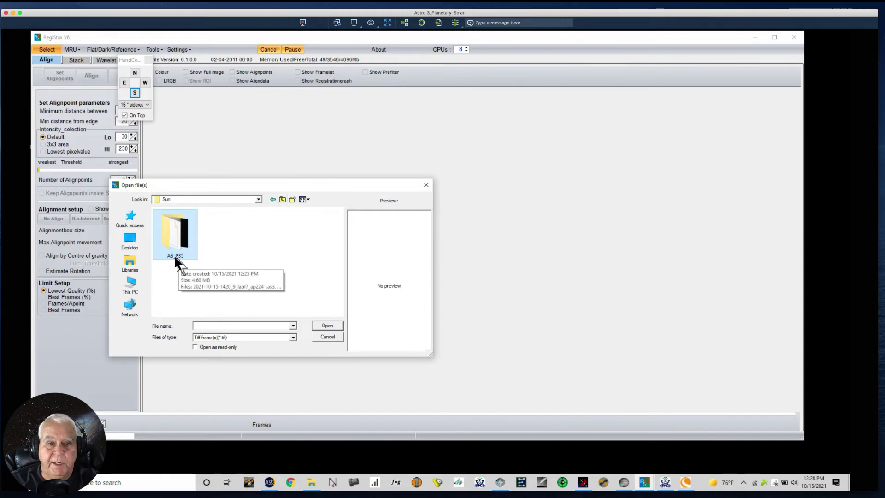
{"action": "left_click", "coordinate": [283, 199]}
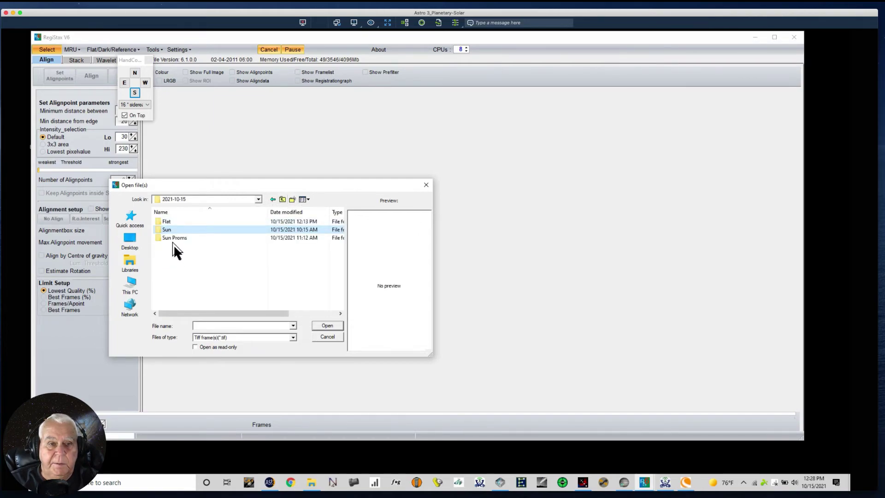
{"action": "double_click", "coordinate": [169, 231]}
{"action": "left_click", "coordinate": [173, 236]}
{"action": "double_click", "coordinate": [173, 236]}
{"action": "left_click", "coordinate": [174, 237]}
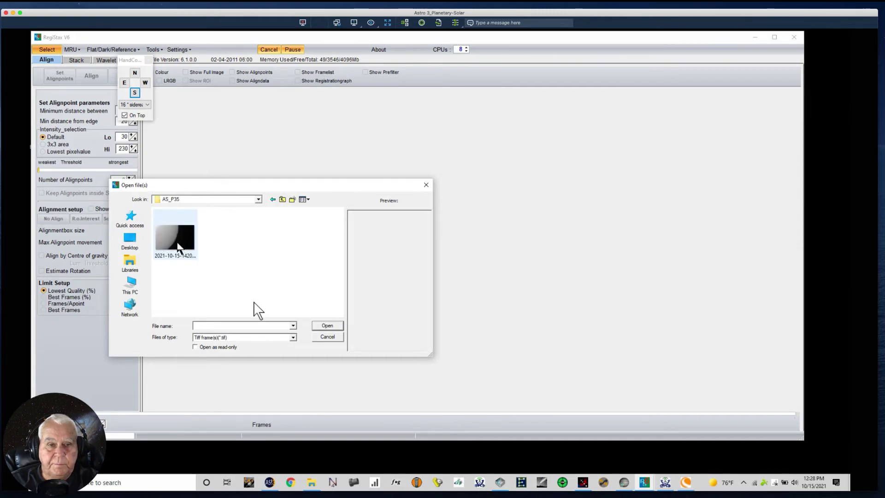
{"action": "left_click", "coordinate": [336, 325]}
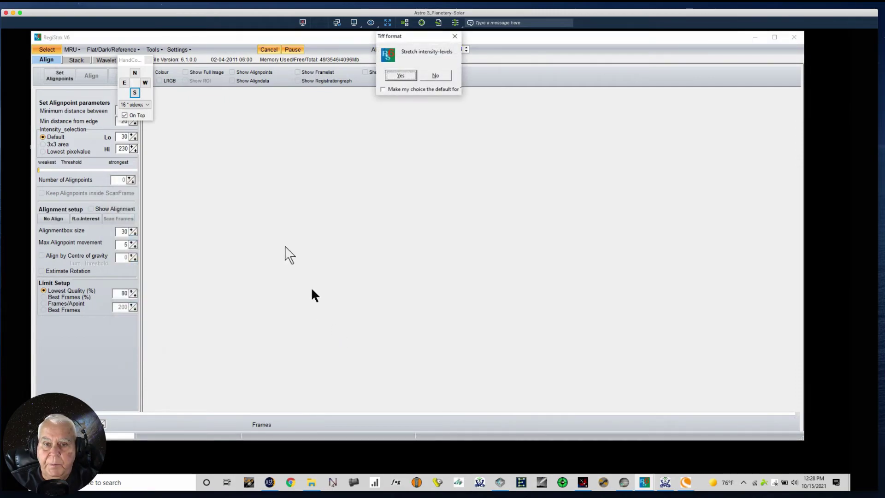
{"action": "left_click", "coordinate": [435, 76]}
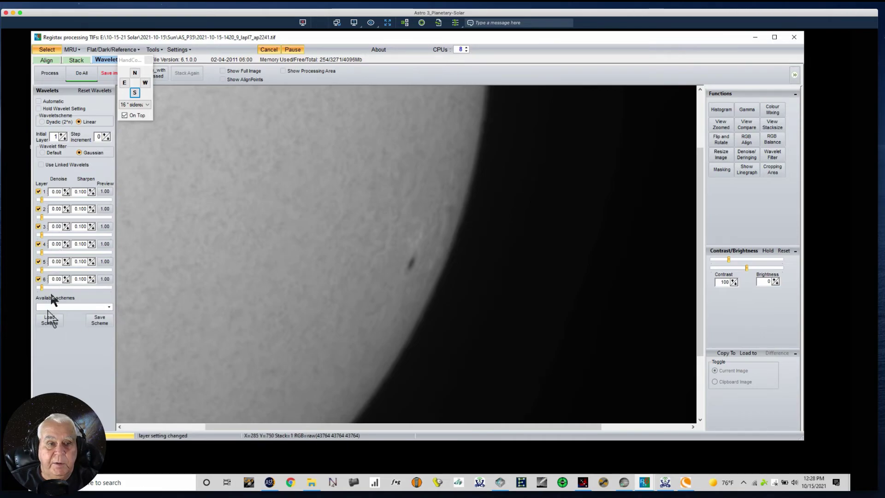
- Load the saved wavelet scheme Solar 1.rwv for the stacked solar image
{"action": "left_click", "coordinate": [48, 323]}
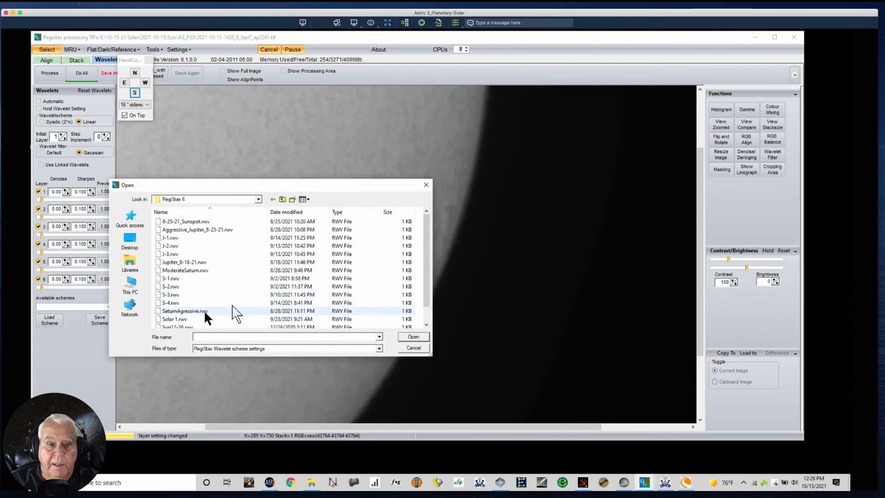
{"action": "left_click", "coordinate": [174, 320]}
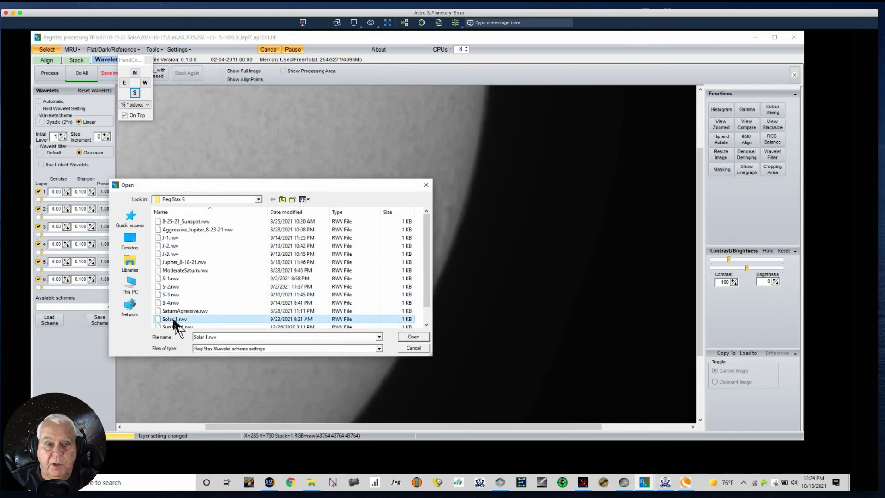
{"action": "left_click", "coordinate": [414, 338]}
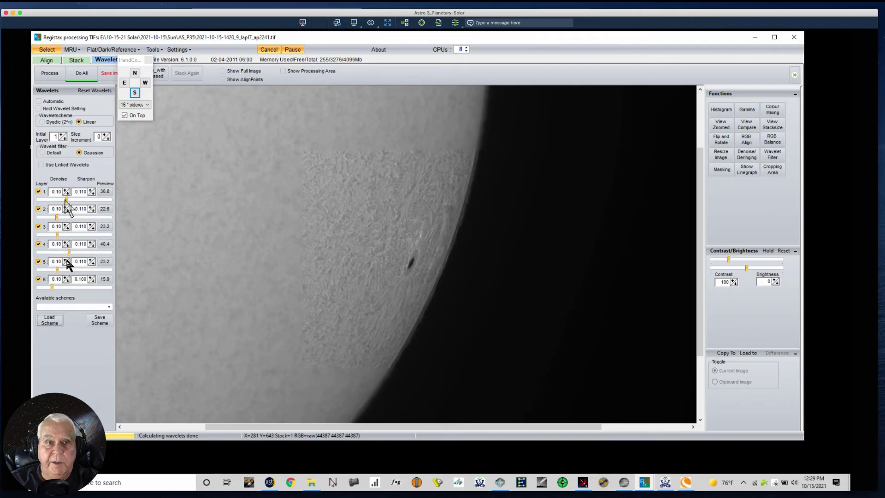
- Show the full image and apply the loaded wavelet settings to all of it
{"action": "left_click", "coordinate": [223, 71]}
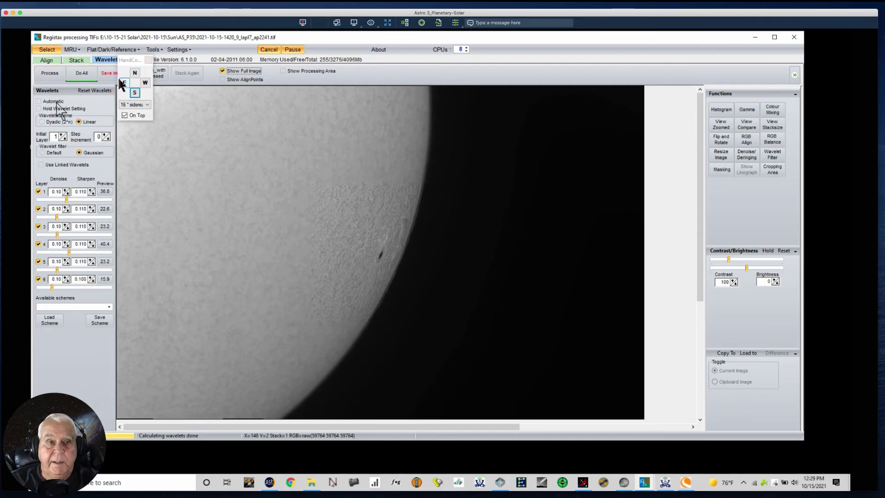
{"action": "left_click", "coordinate": [82, 77]}
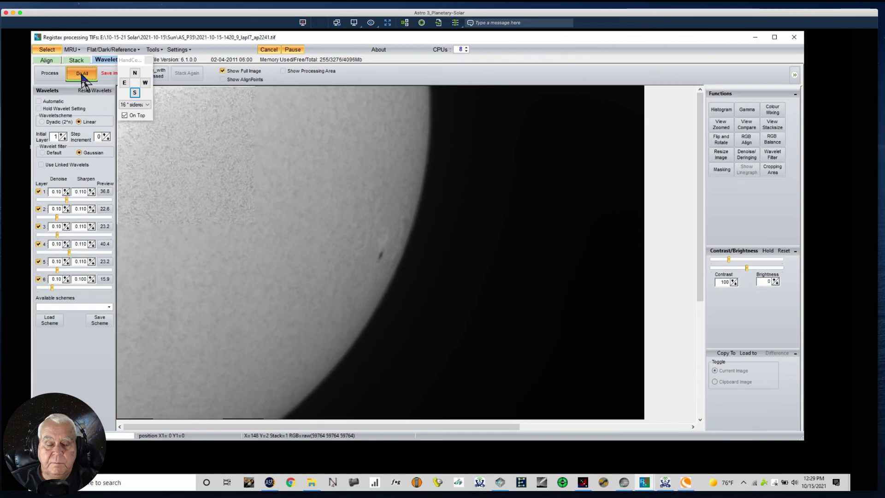